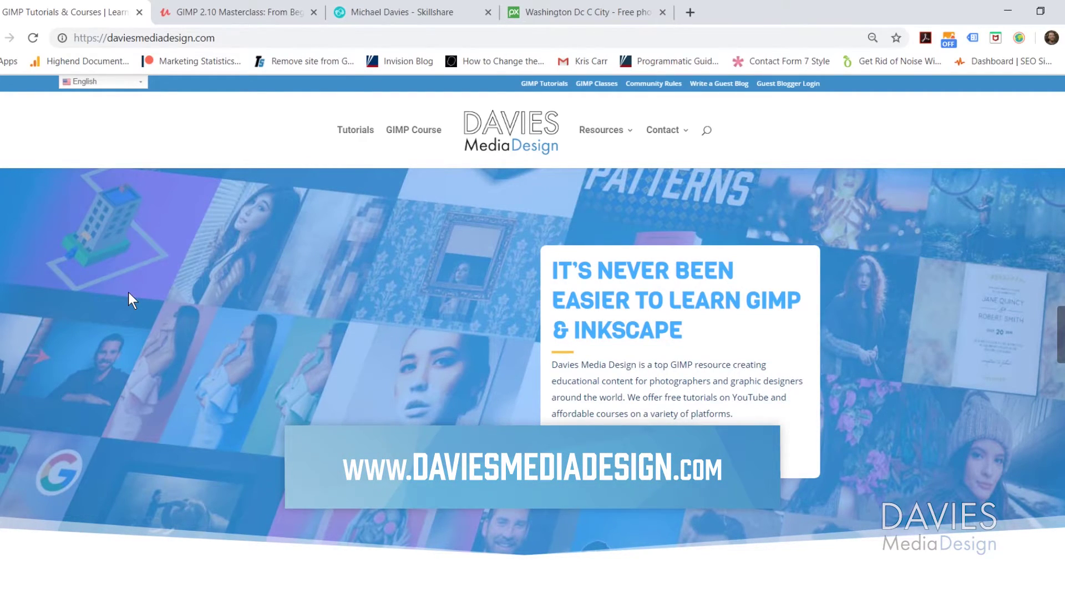
- Scroll down through the Davies Media Design page in Chrome
scroll(128, 292, "down", 10)
scroll(128, 293, "down", 10)
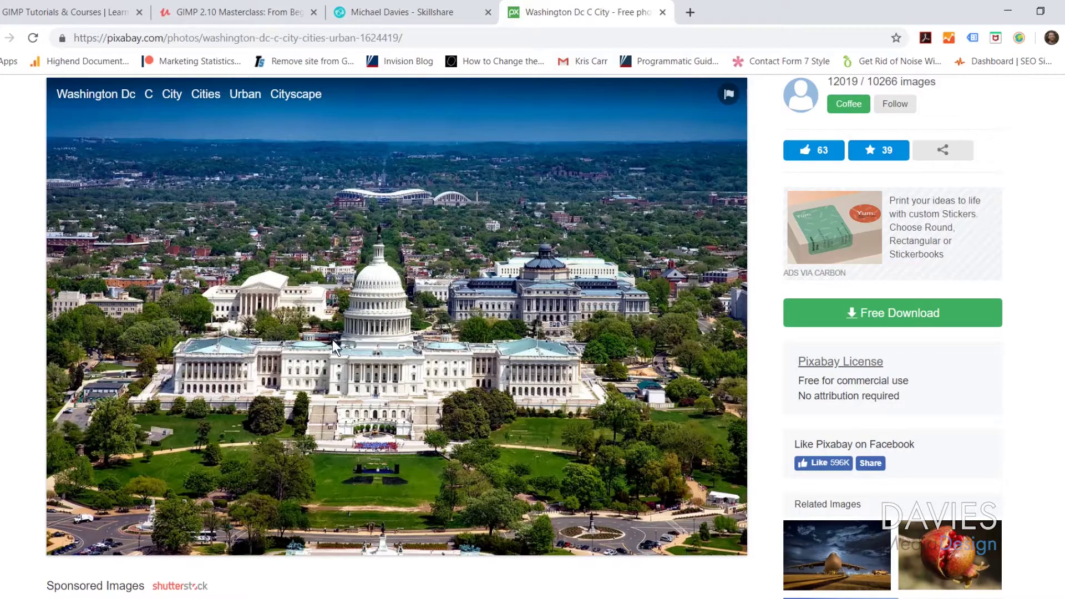
- Show the Free Download size options for the Washington DC Capitol photo
left_click(904, 320)
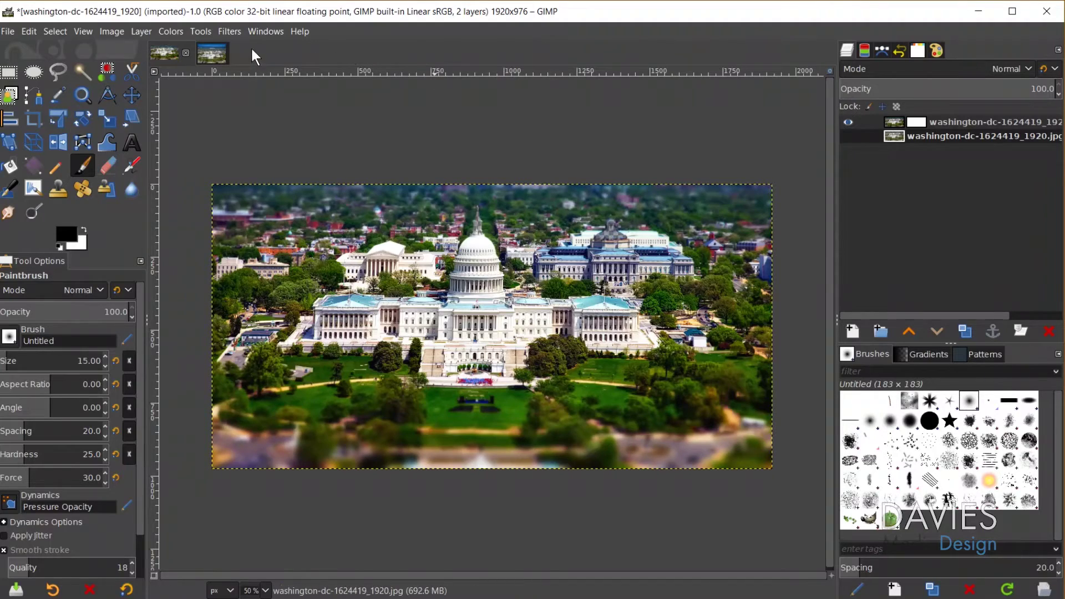
- Crop the unedited Washington image to 1920×1036, cutting off the dark sky band
left_click(212, 54)
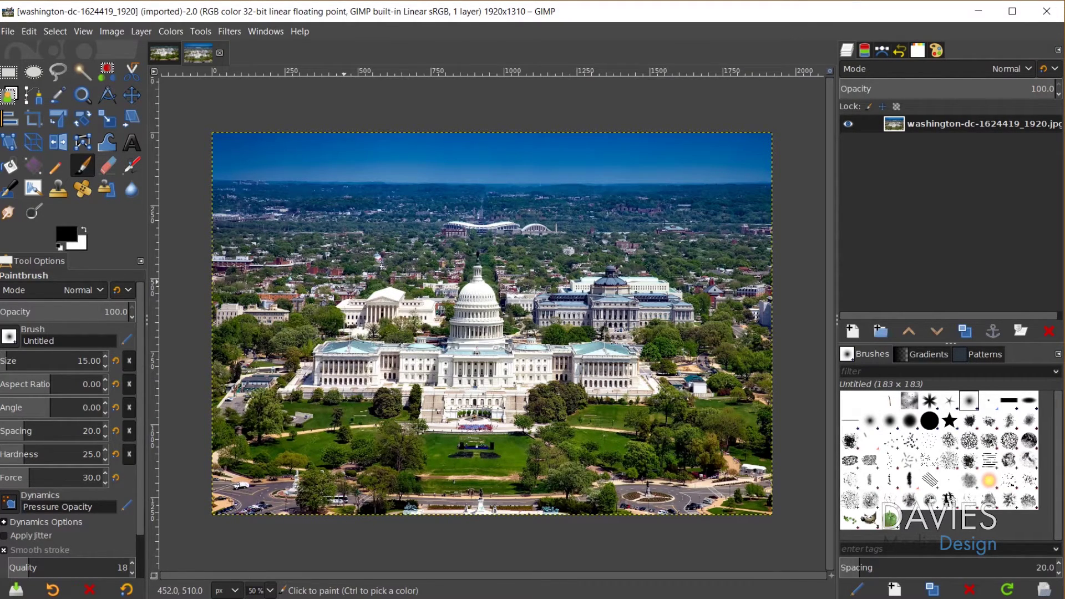
left_click(33, 118)
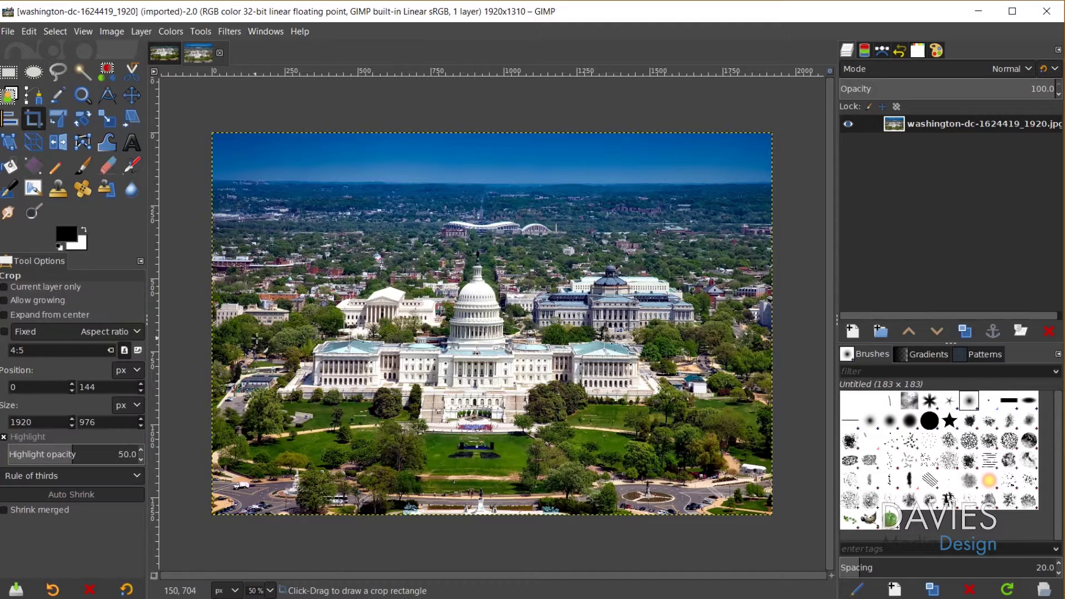
left_click_drag(209, 222, 857, 546)
left_click_drag(505, 239, 533, 229)
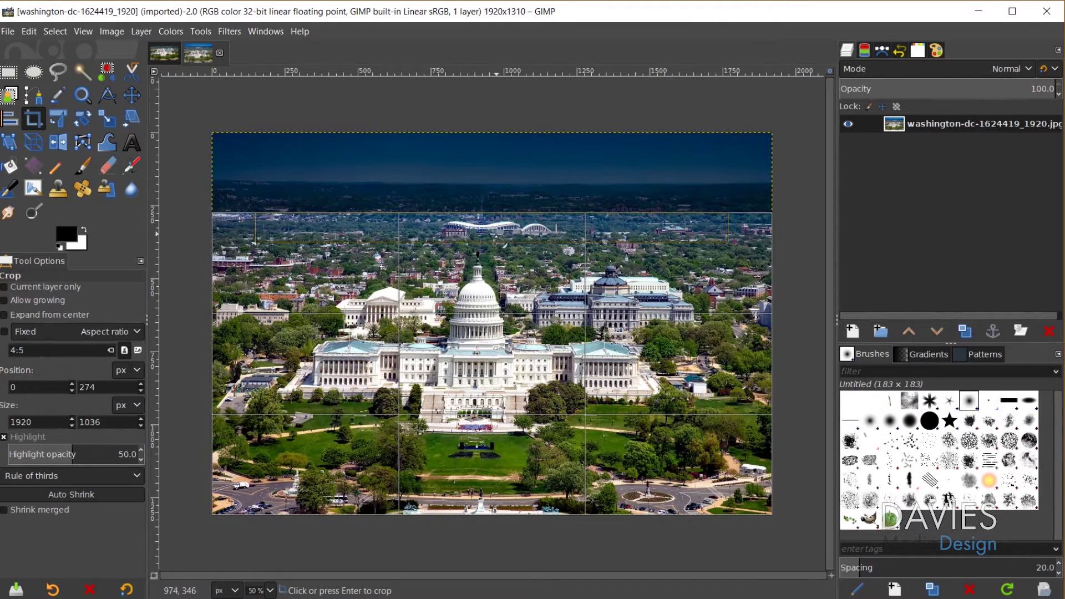
left_click(48, 480)
left_click(72, 468)
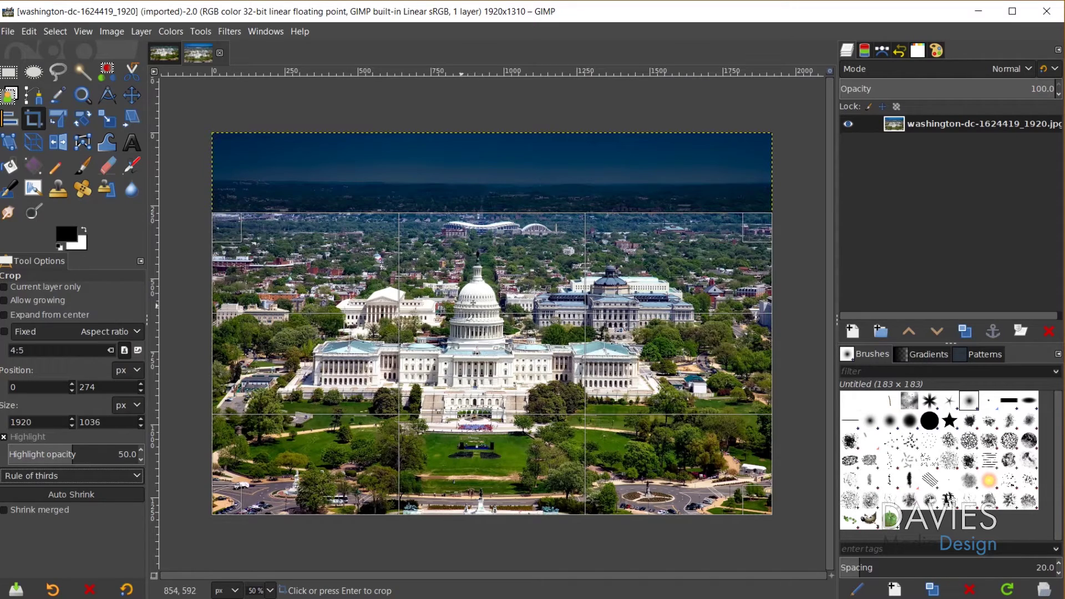
key("Return")
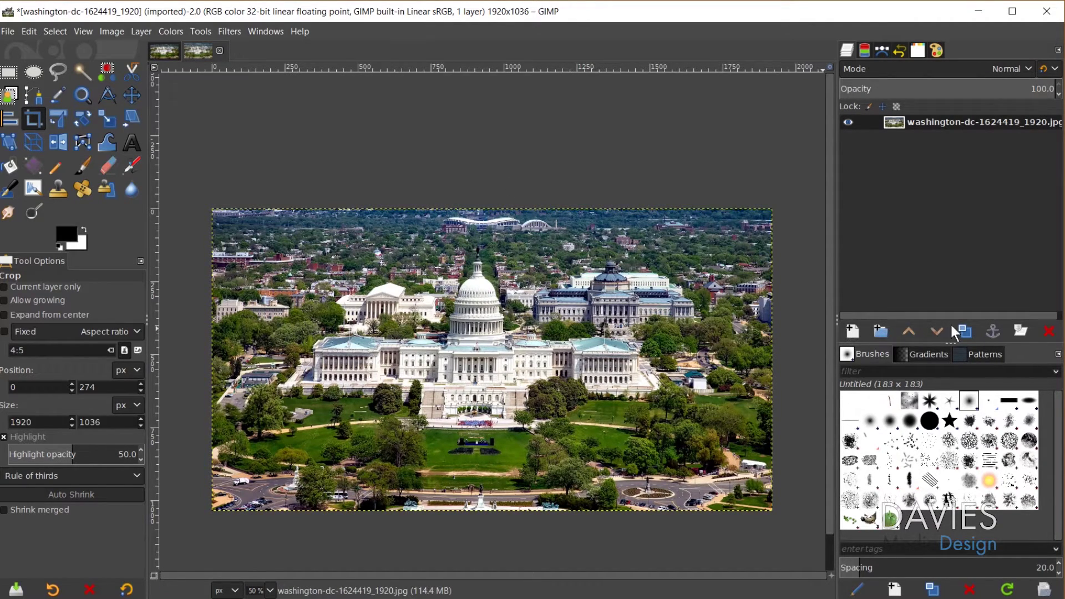
- Duplicate the layer, rename the copy 'Miniature' and the base 'Original', then select Miniature
left_click(965, 327)
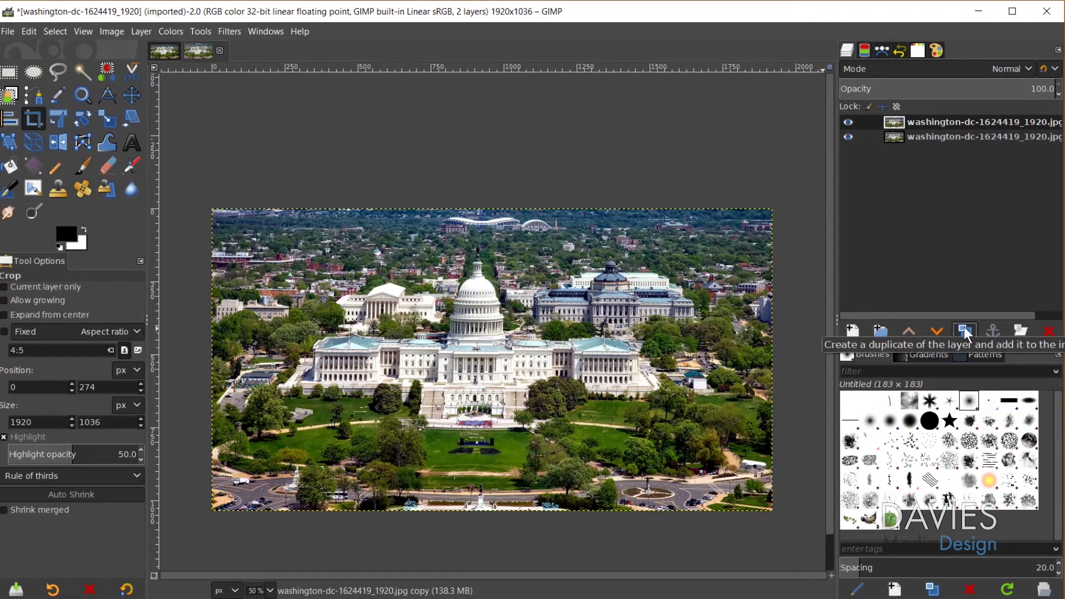
double_click(940, 116)
type("Miniature")
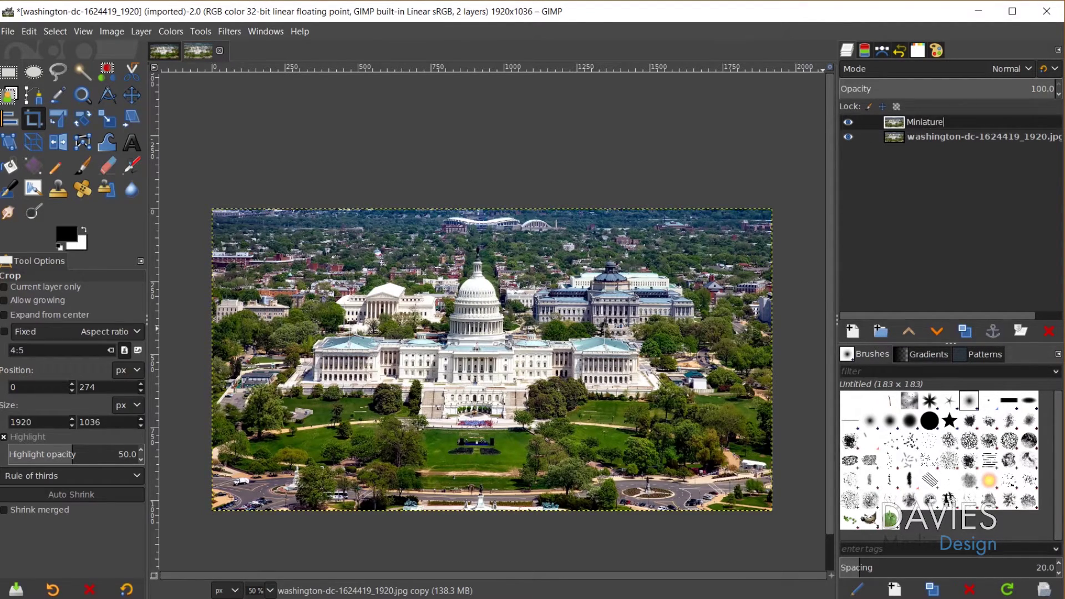
double_click(954, 137)
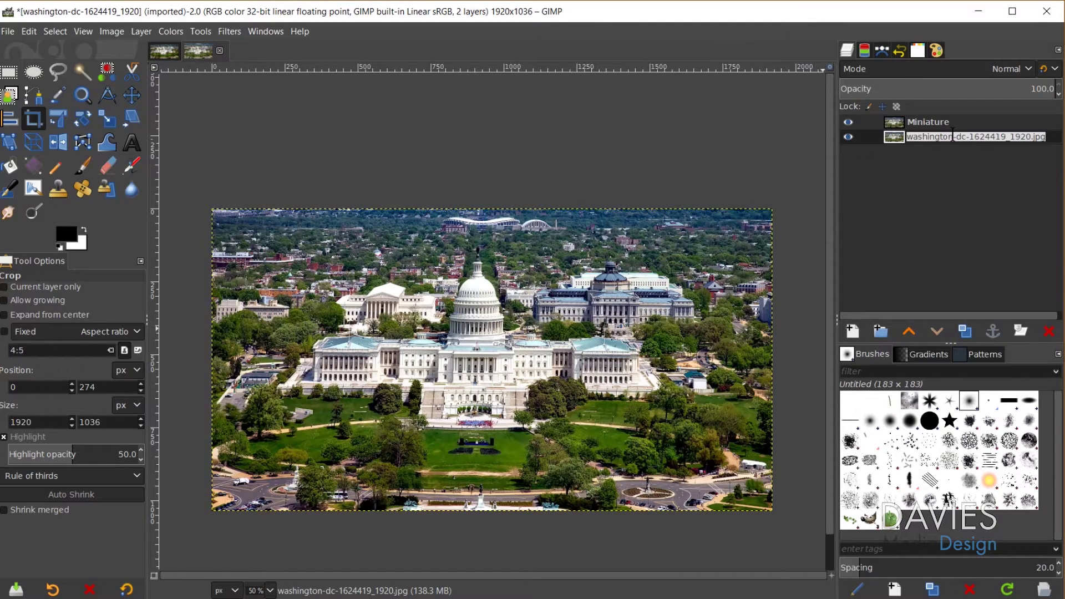
type("Original")
key("Return")
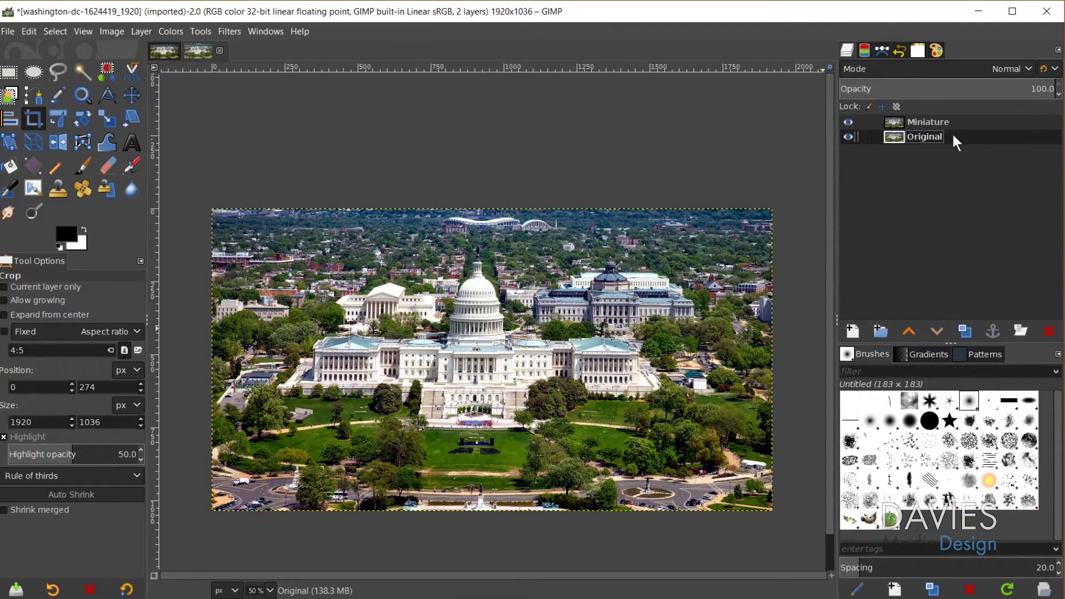
left_click(918, 123)
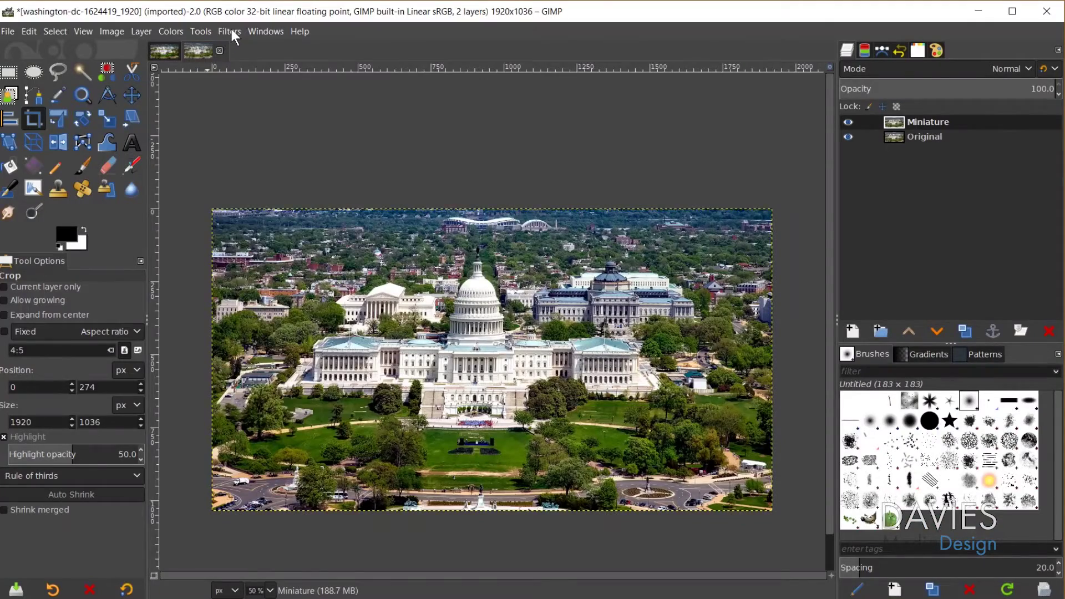
- Launch G'MIC-Qt from the Filters menu and search its filter list for 'blur'
left_click(232, 33)
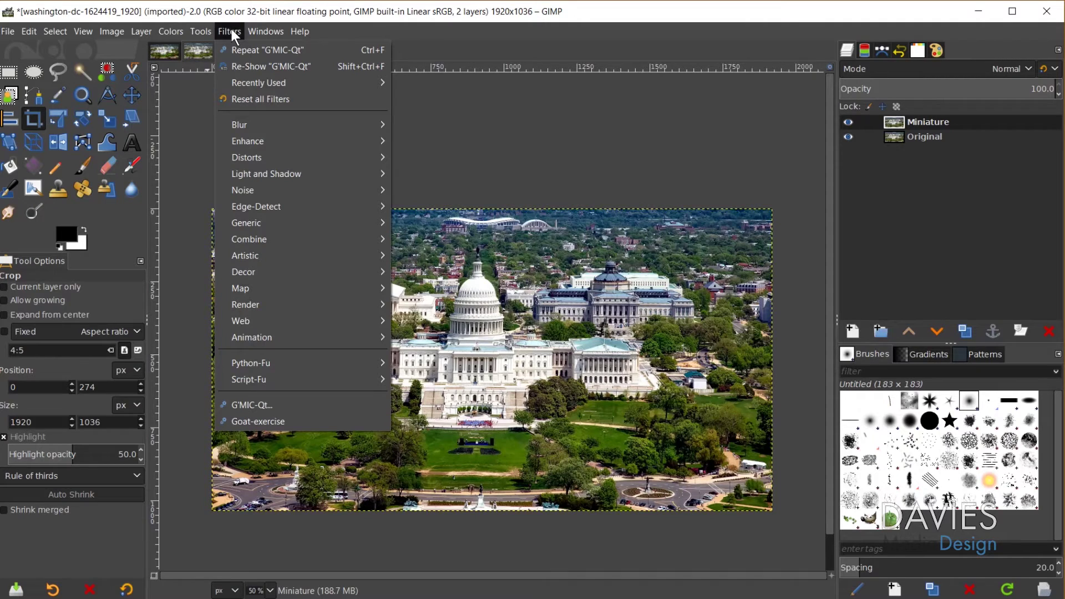
left_click(251, 404)
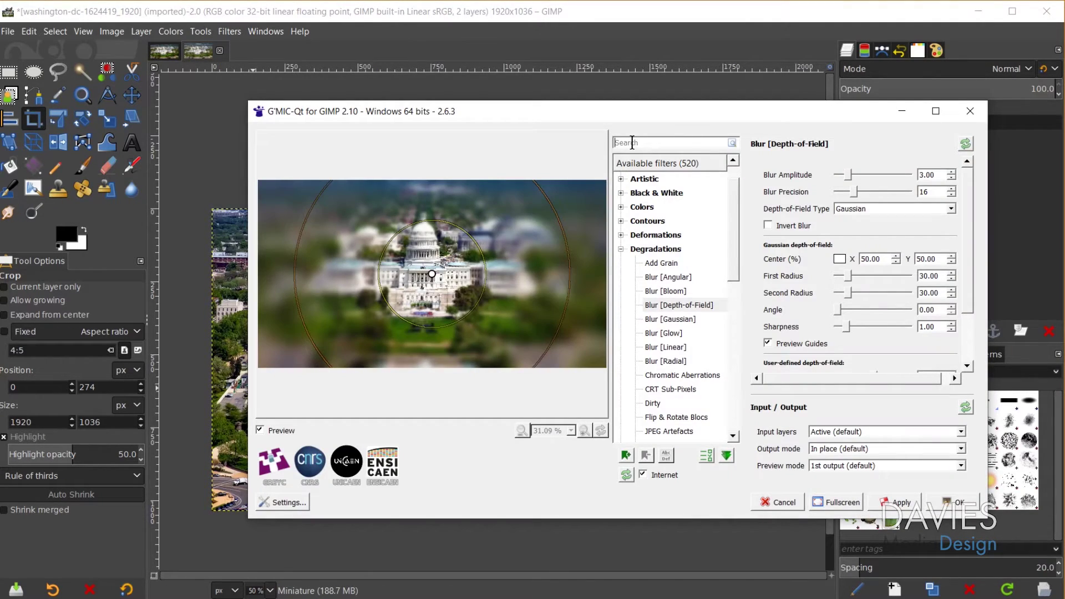
left_click(689, 142)
type("blur")
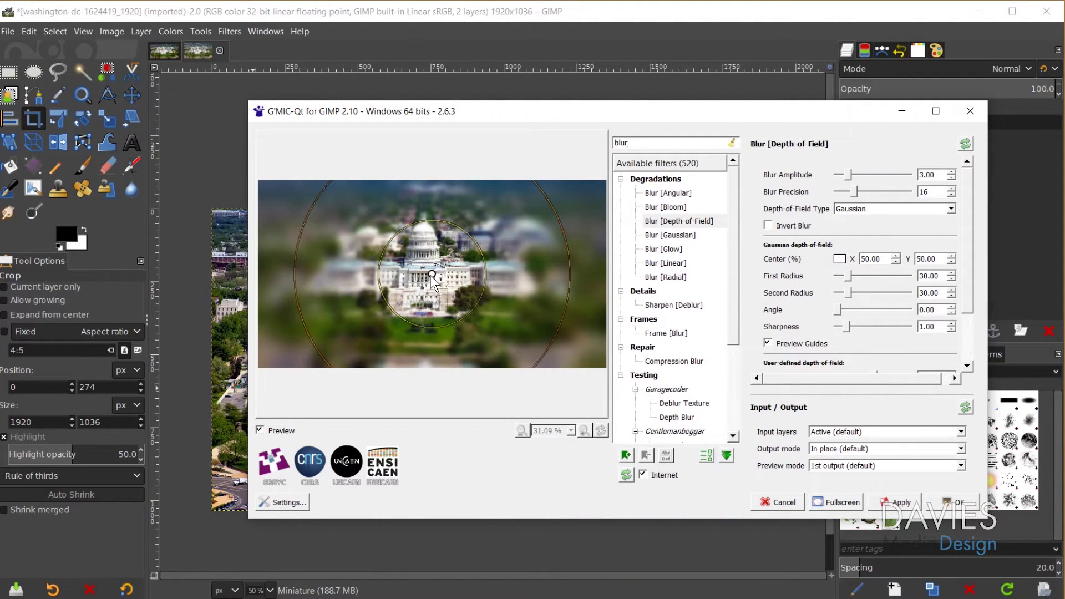
- Shift the depth-of-field focus centre slightly left and raise First Radius to 139.80
left_click_drag(433, 273, 423, 272)
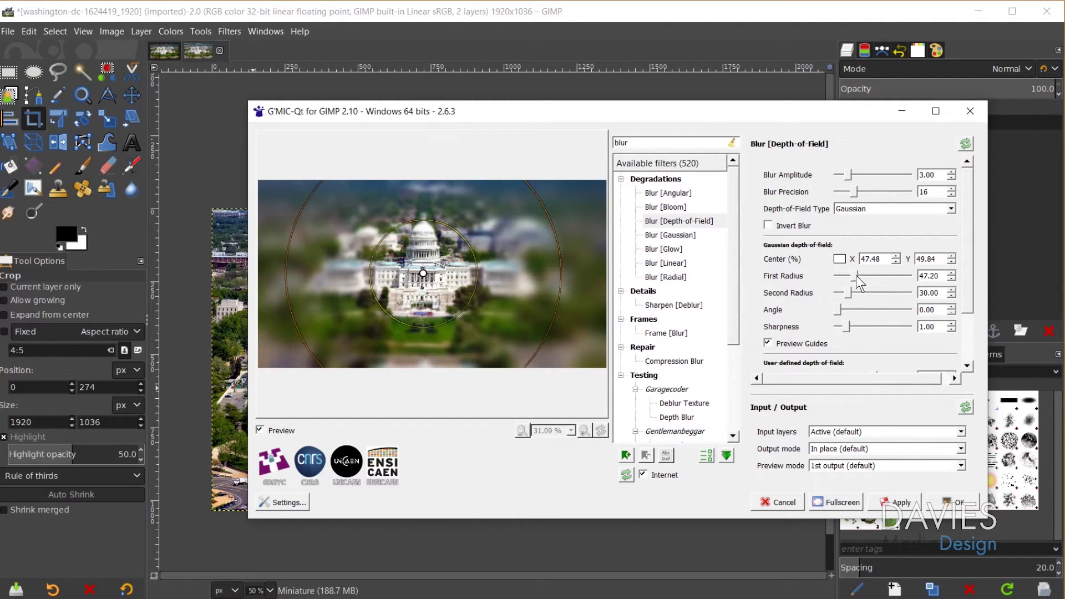
left_click_drag(863, 276, 871, 277)
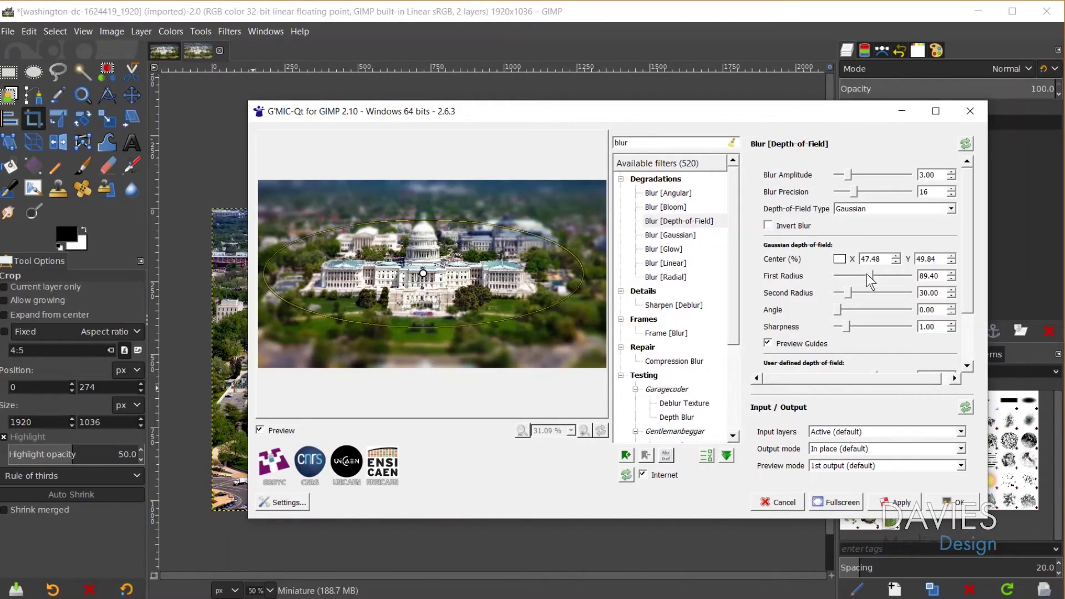
left_click_drag(866, 274, 887, 277)
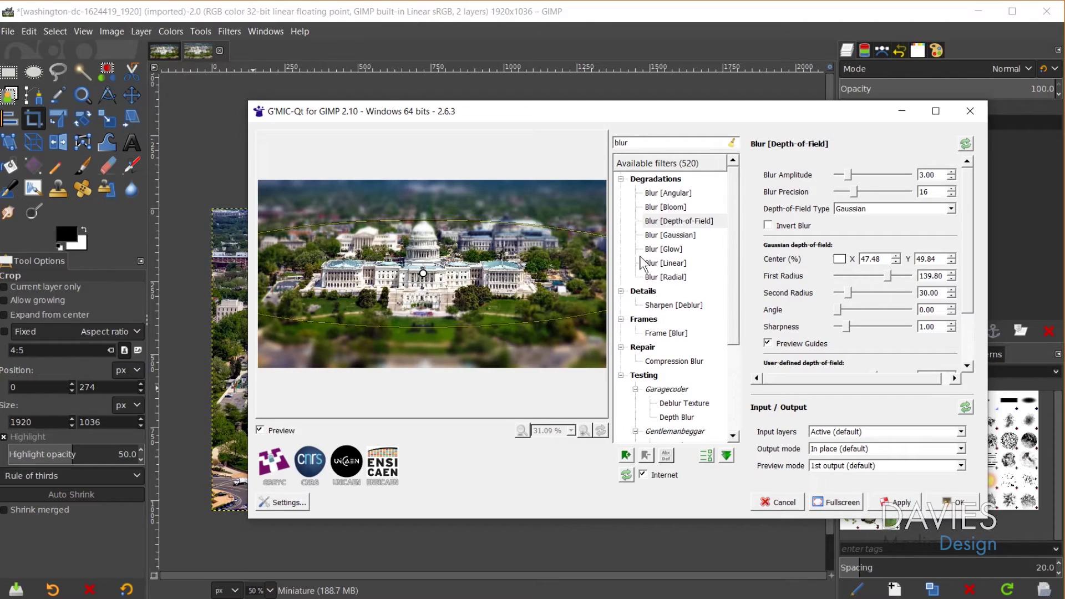
- Nudge the focus up, set Sharpness 1.69 and Blur Amplitude 3.74, then apply the blur
left_click(890, 272)
left_click_drag(423, 273, 424, 270)
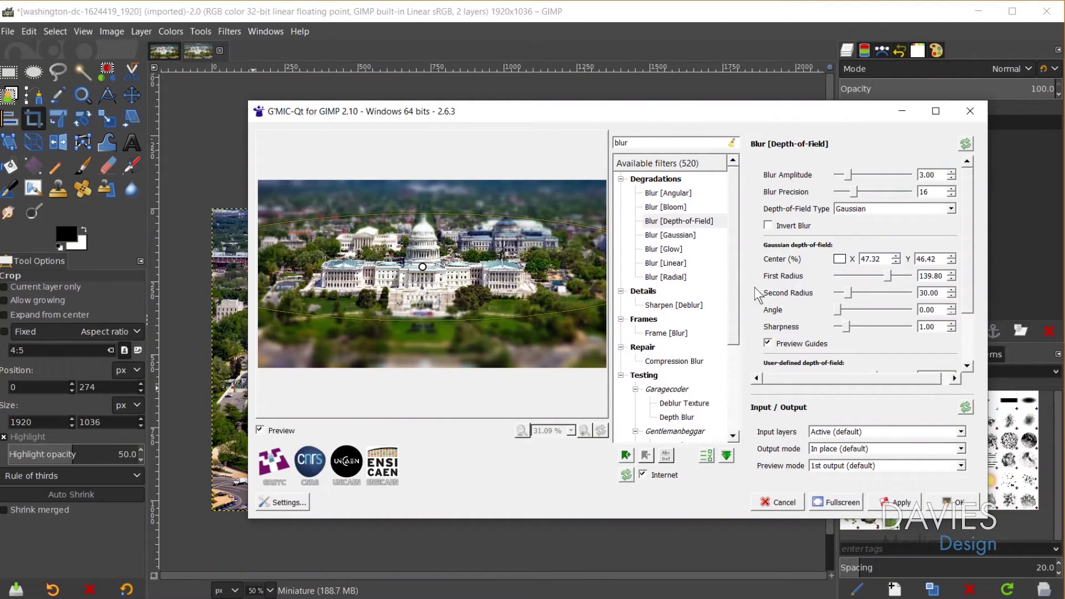
left_click_drag(847, 325, 850, 325)
left_click_drag(851, 324, 853, 325)
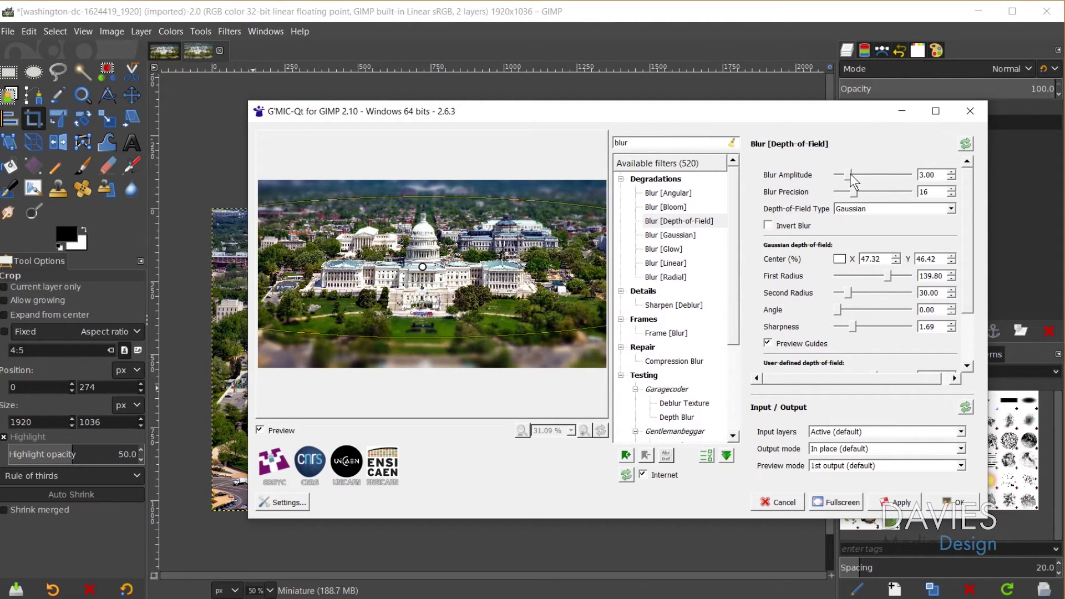
left_click_drag(850, 174, 851, 172)
left_click(895, 503)
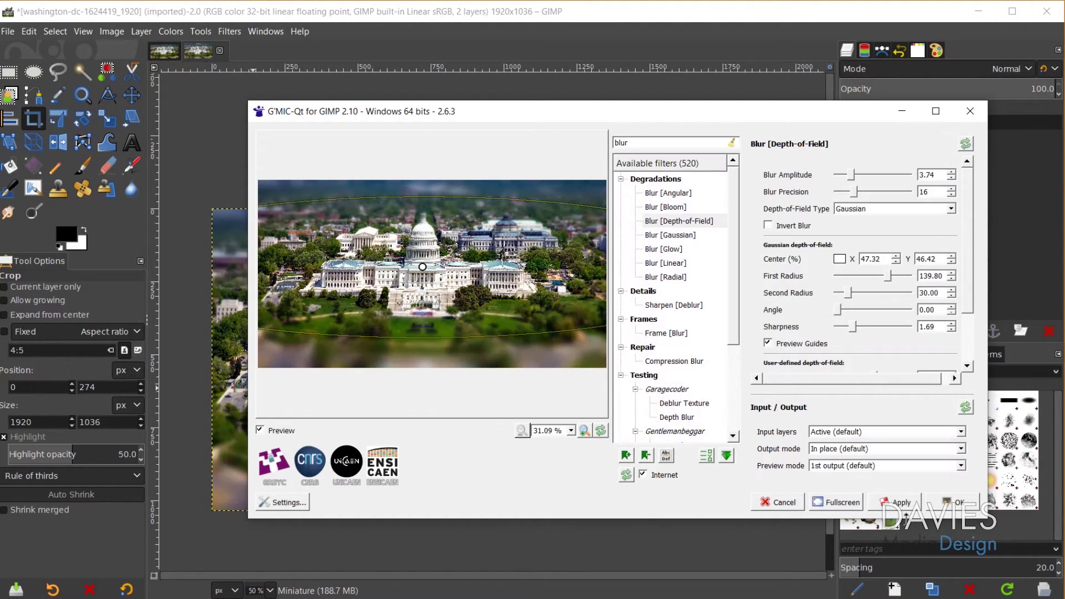
left_click(956, 502)
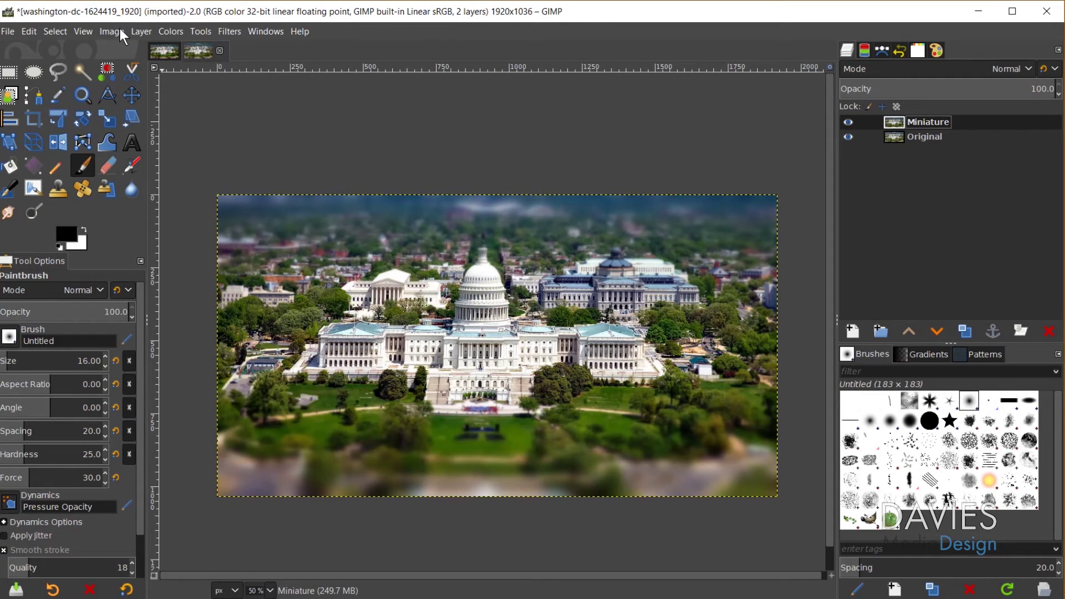
- Raise the Miniature layer's Saturation scale to about 1.459
left_click(163, 28)
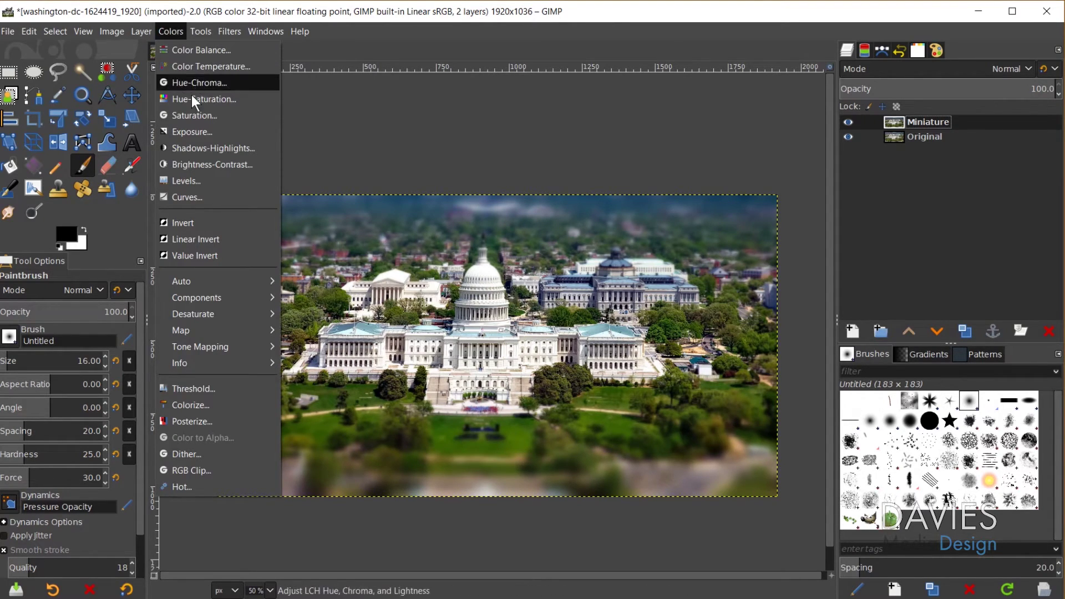
left_click(199, 117)
left_click_drag(931, 183, 983, 183)
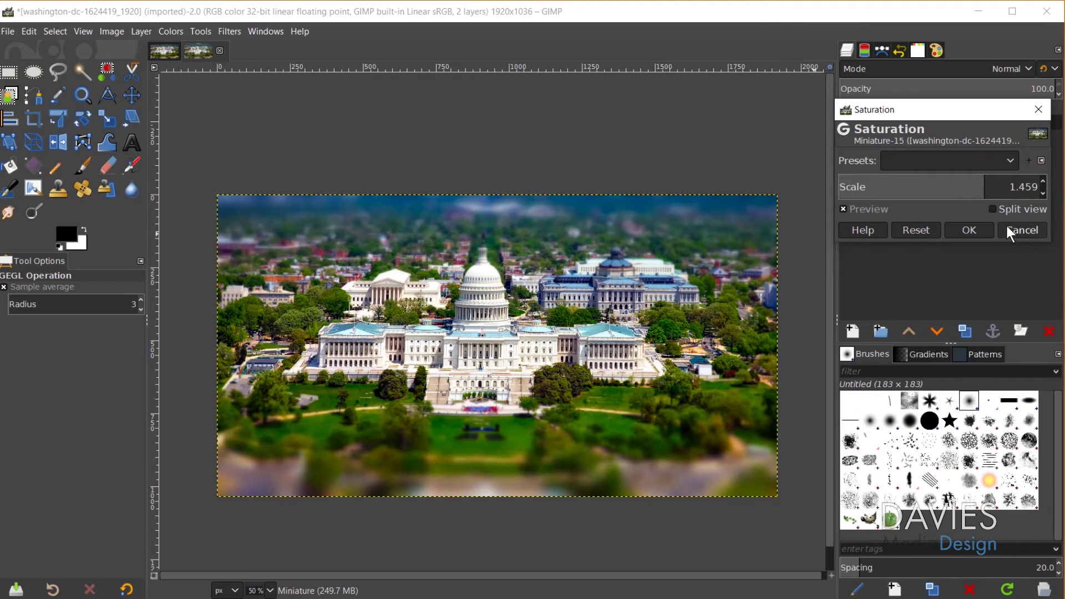
left_click(985, 228)
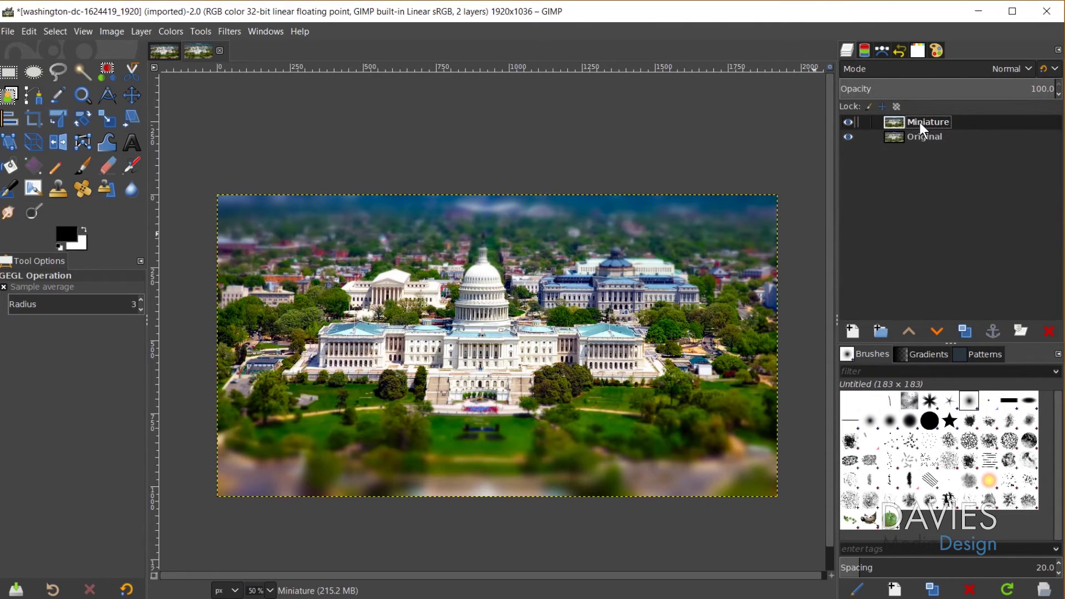
- Repeat the Saturation boost on the Original layer, then reselect the Miniature layer
left_click(899, 145)
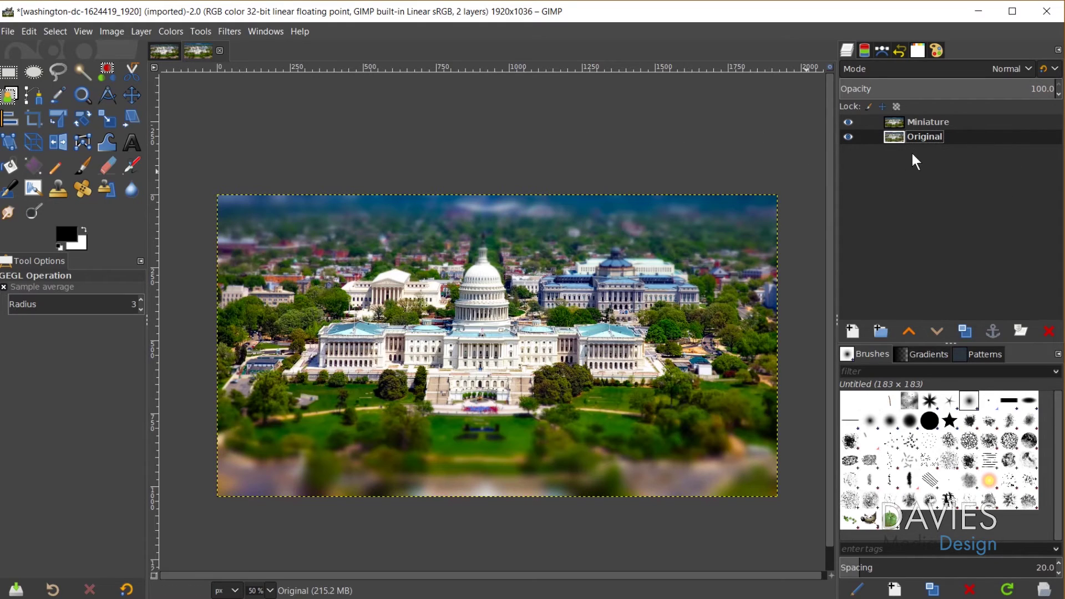
left_click(234, 31)
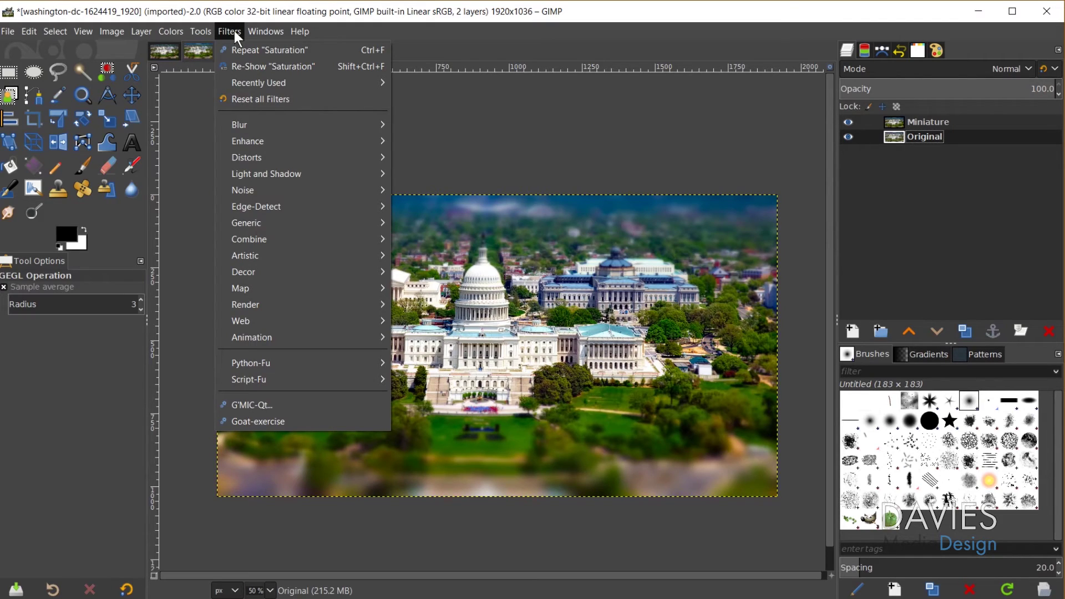
left_click(248, 48)
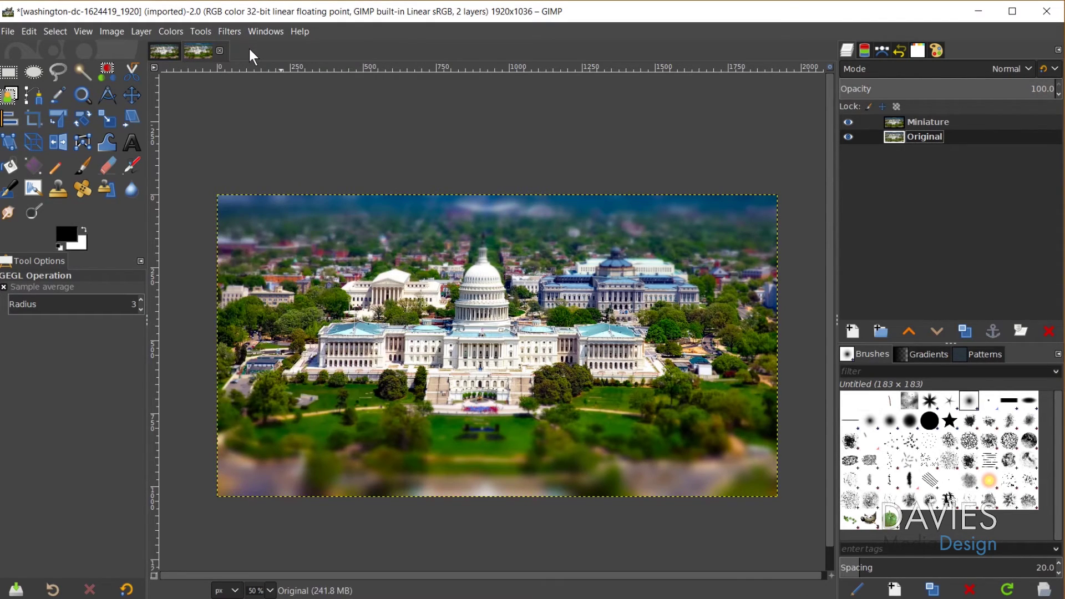
left_click(900, 125)
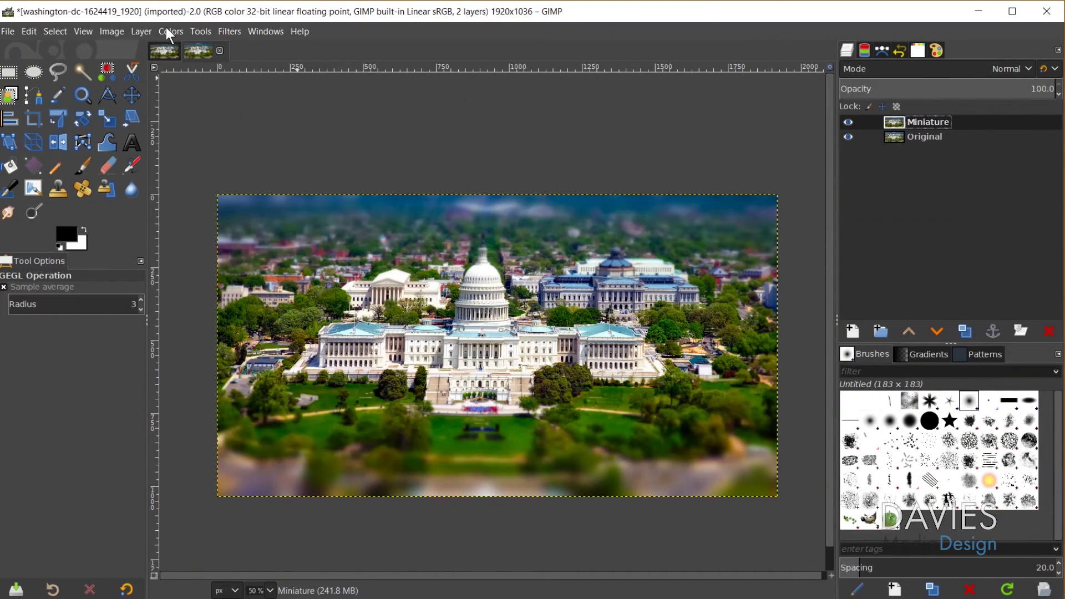
left_click(169, 32)
- Apply an S-shaped Curves adjustment to Miniature, lifting the black point slightly
left_click(193, 194)
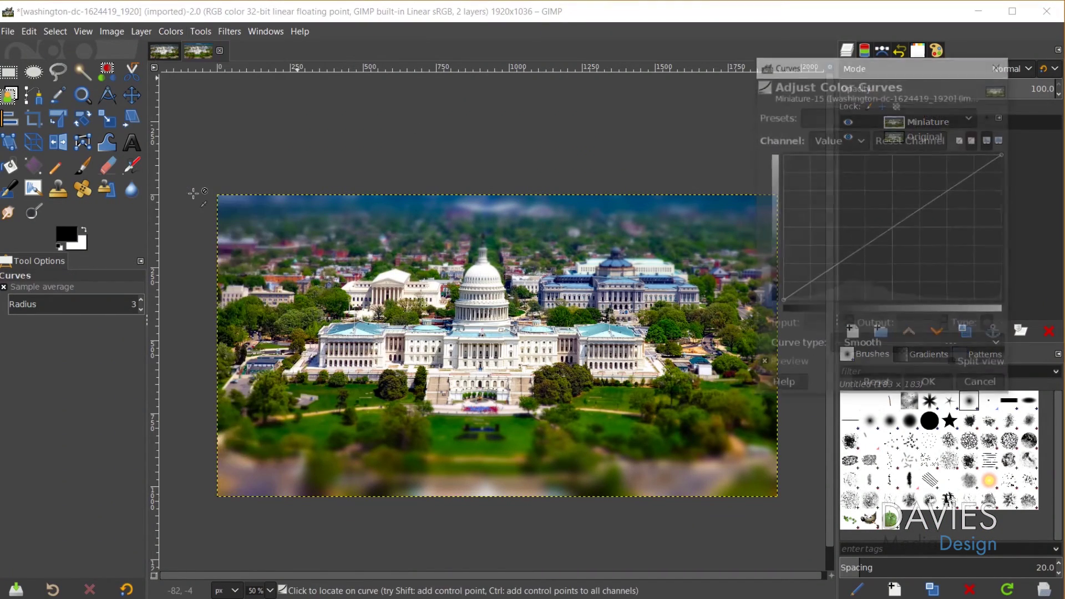
left_click(893, 228)
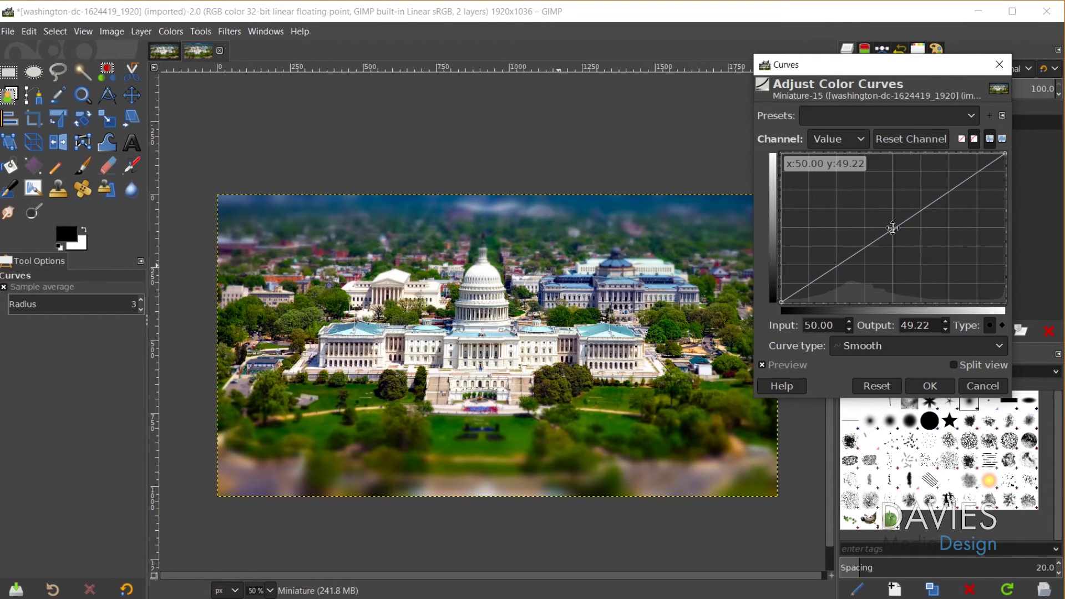
left_click(845, 265)
left_click_drag(845, 265, 842, 266)
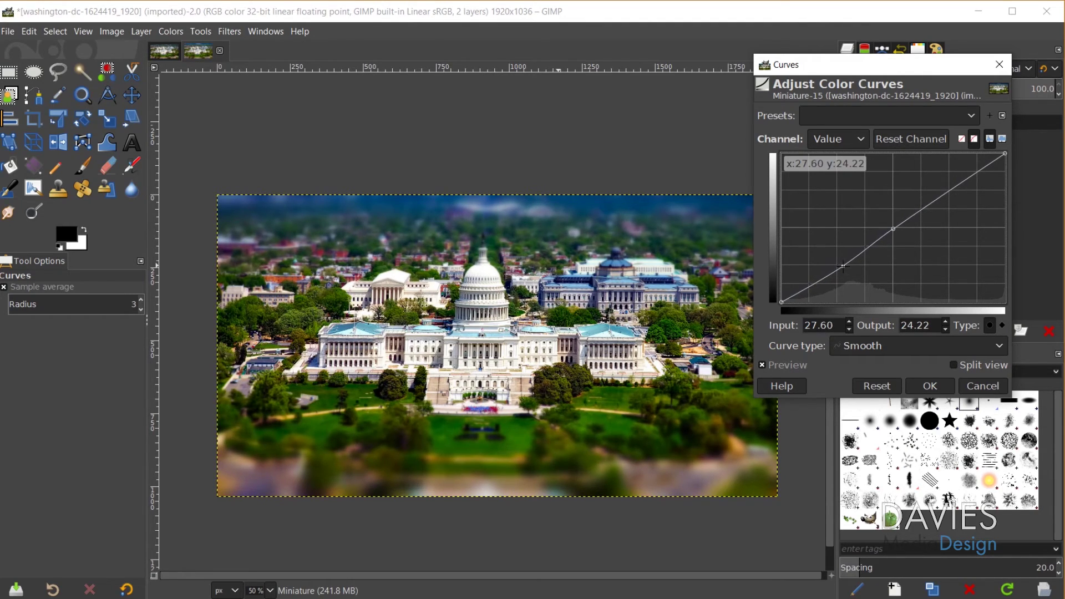
left_click_drag(955, 186, 953, 181)
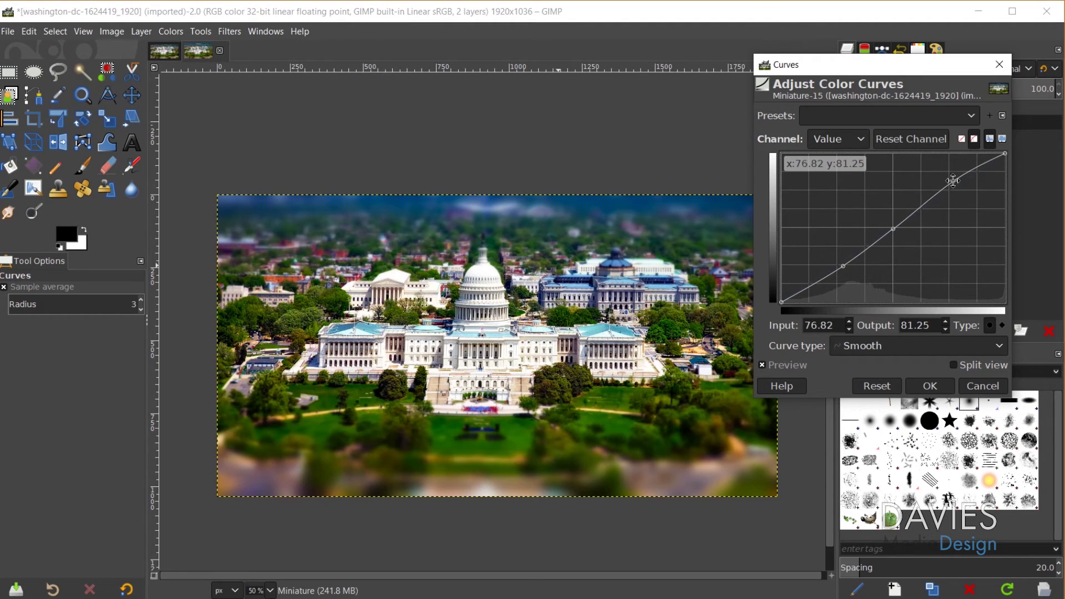
left_click(761, 364)
left_click(762, 364)
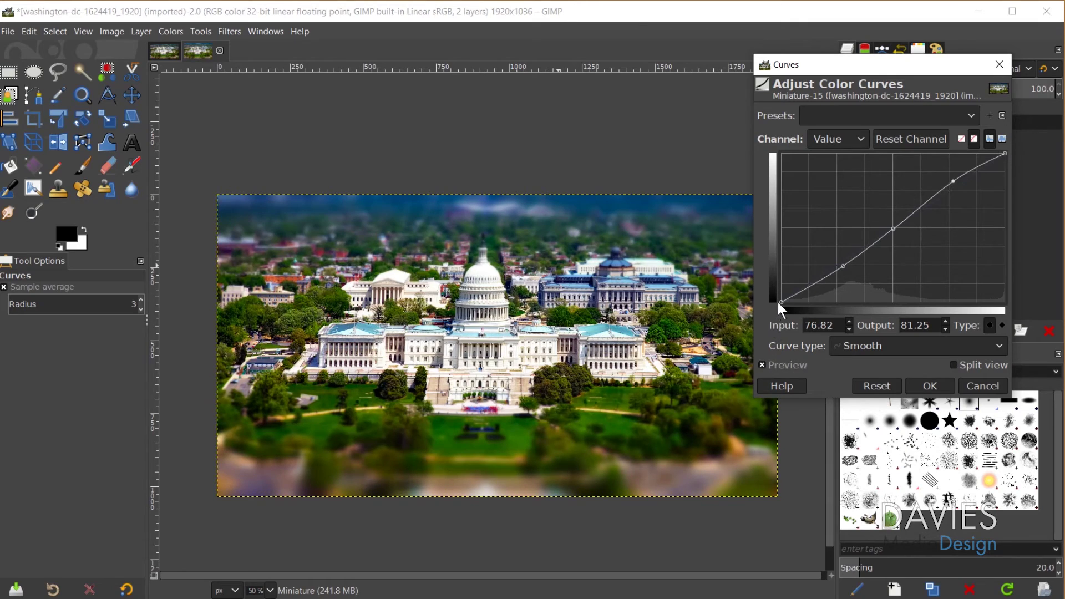
left_click_drag(780, 303, 779, 294)
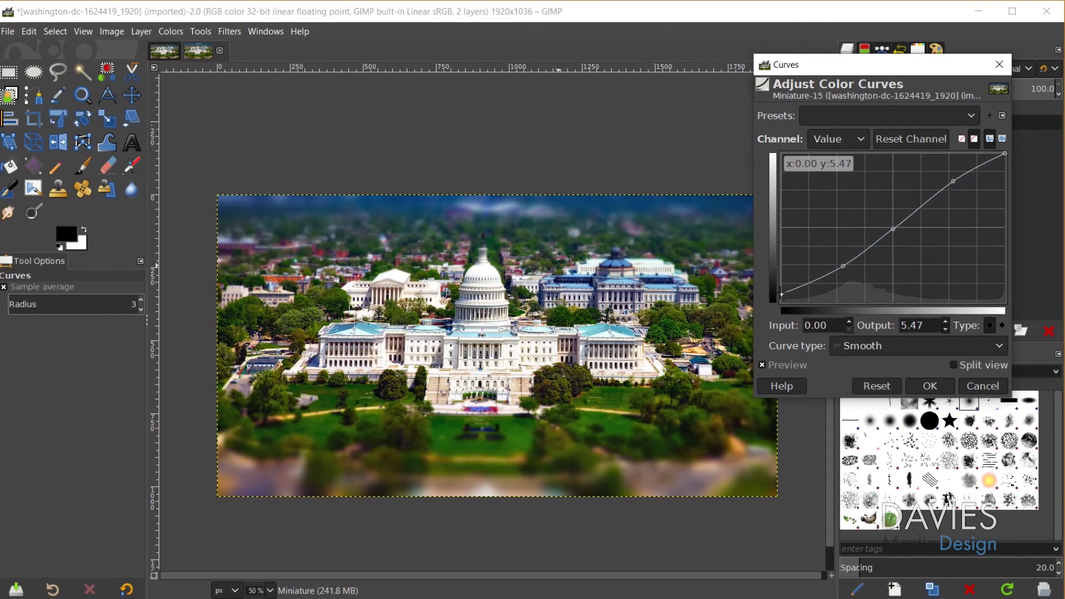
left_click(761, 365)
left_click(761, 364)
left_click(938, 388)
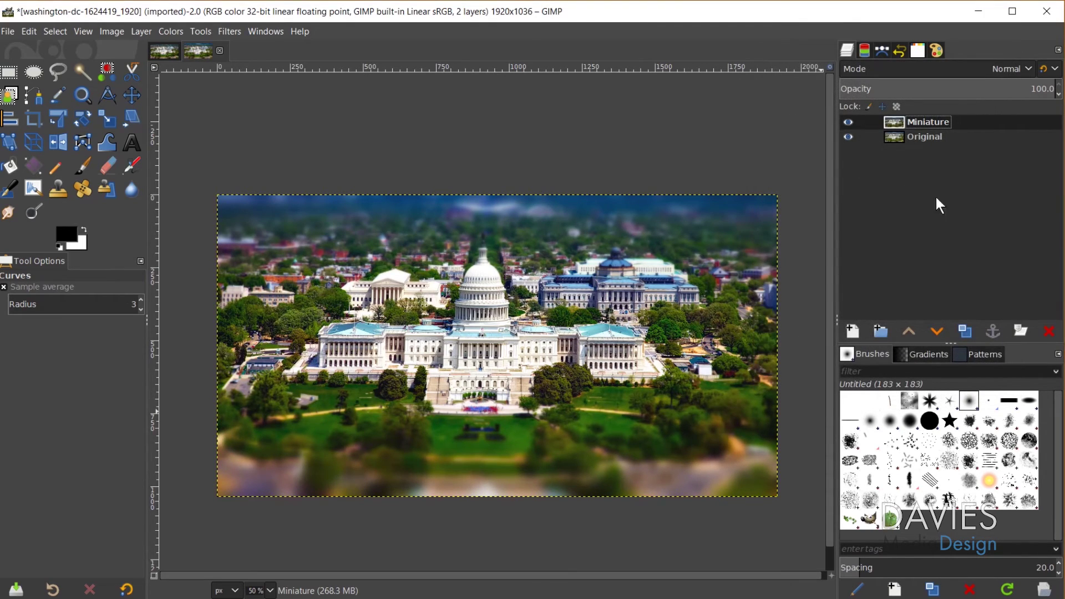
- Reapply the same Curves contrast adjustment to the Original layer
left_click(902, 148)
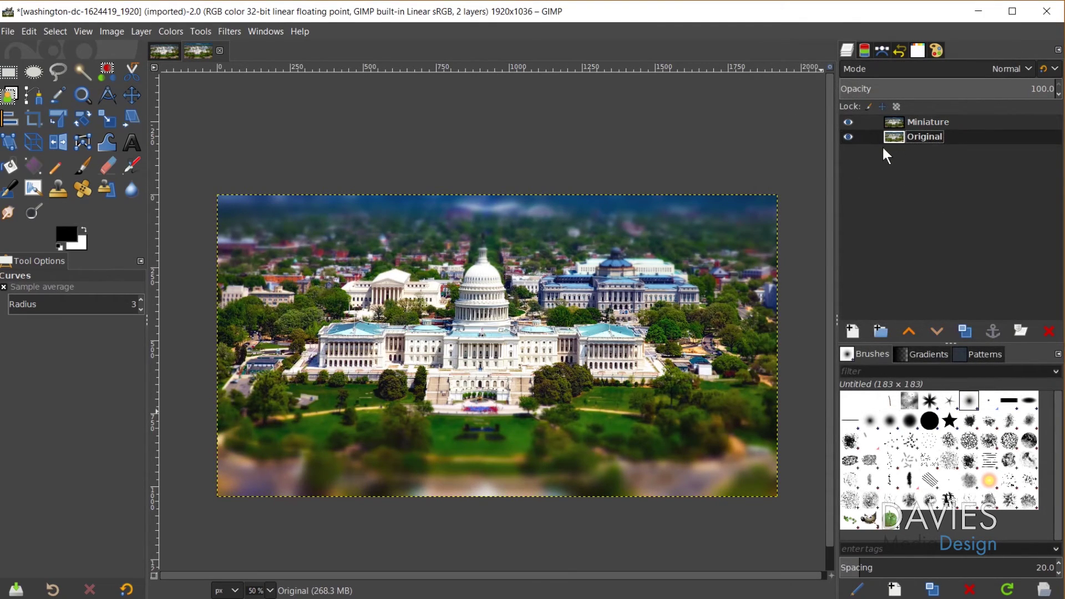
left_click(233, 34)
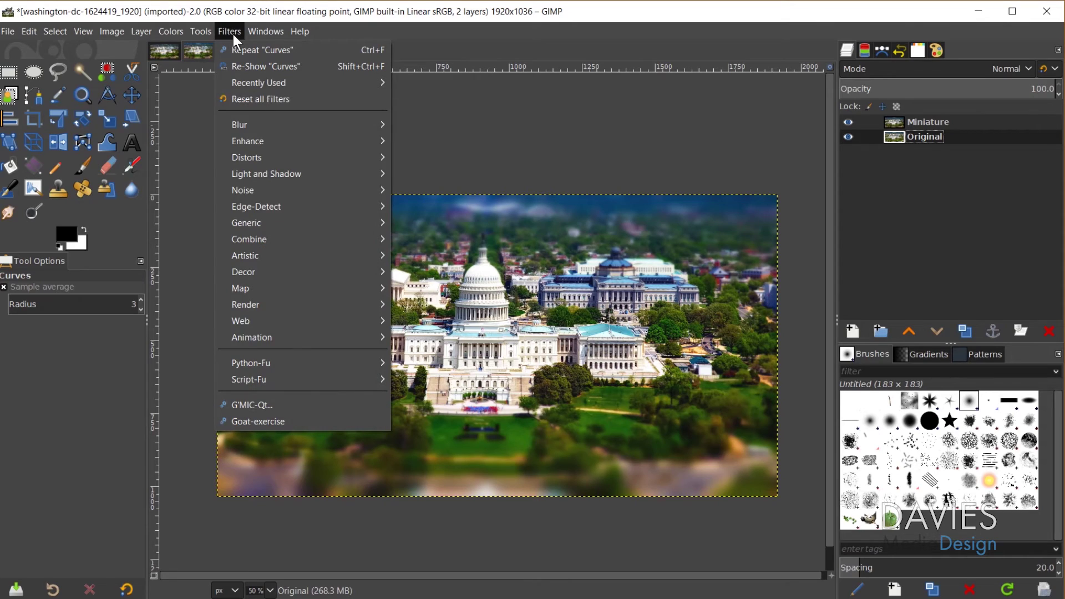
left_click(242, 49)
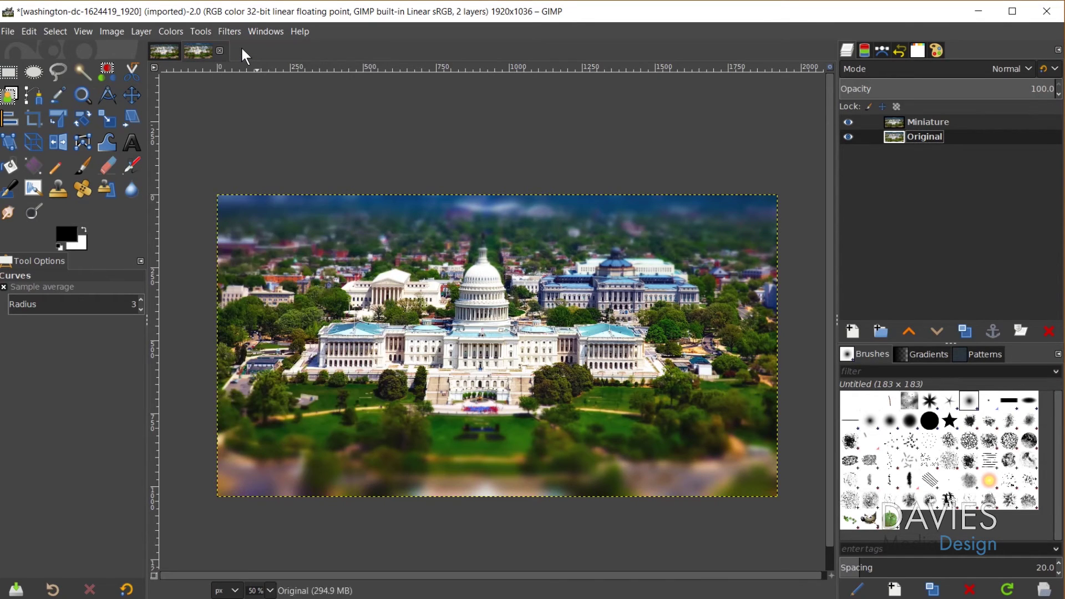
- Toggle the Miniature layer's visibility to compare both layers, then reselect Miniature
left_click(848, 122)
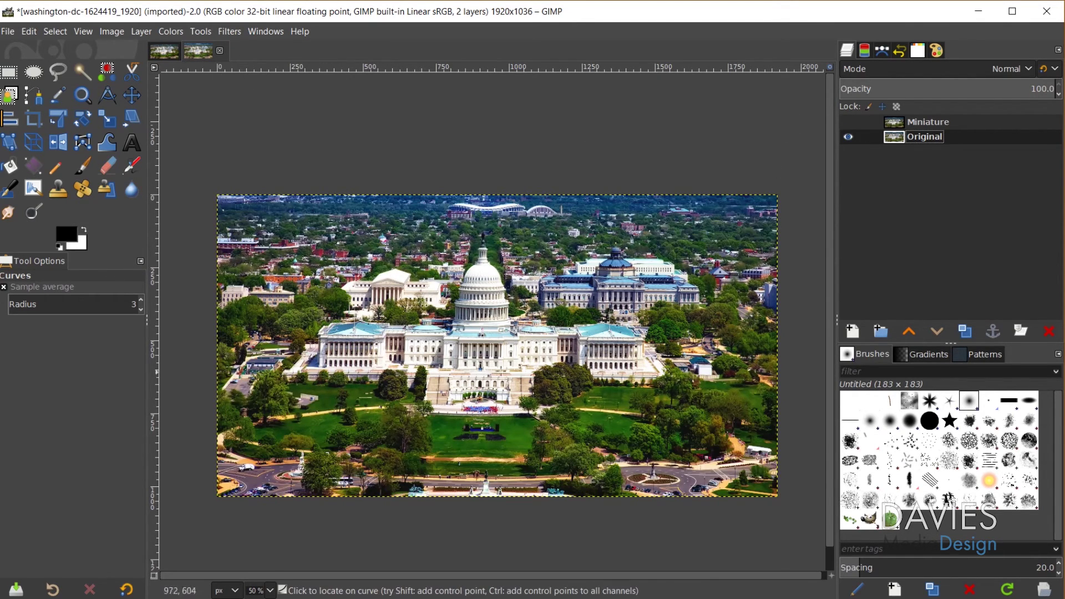
left_click(848, 122)
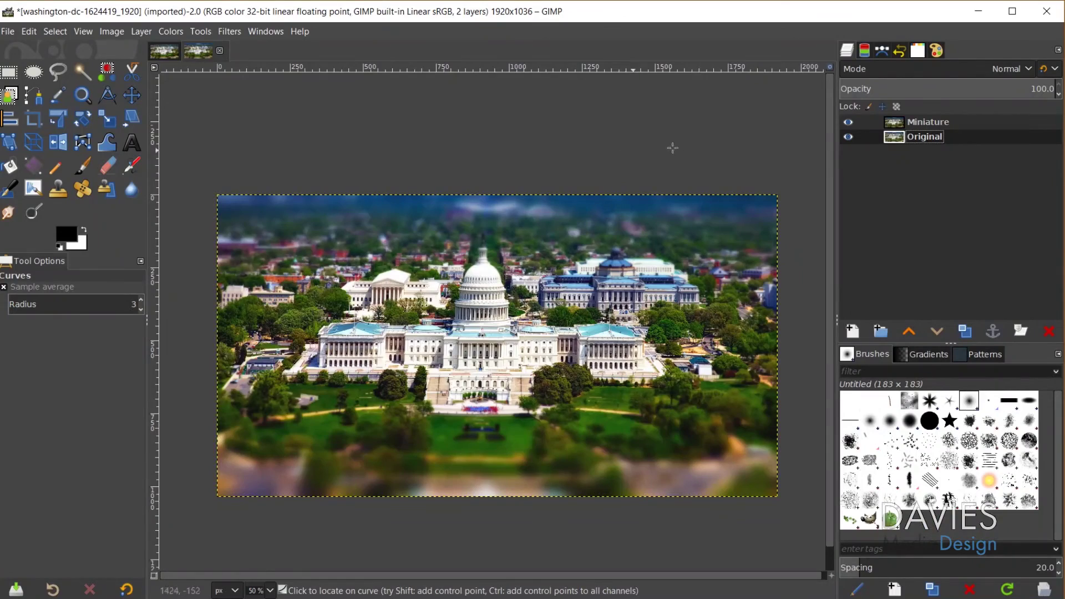
left_click(895, 121)
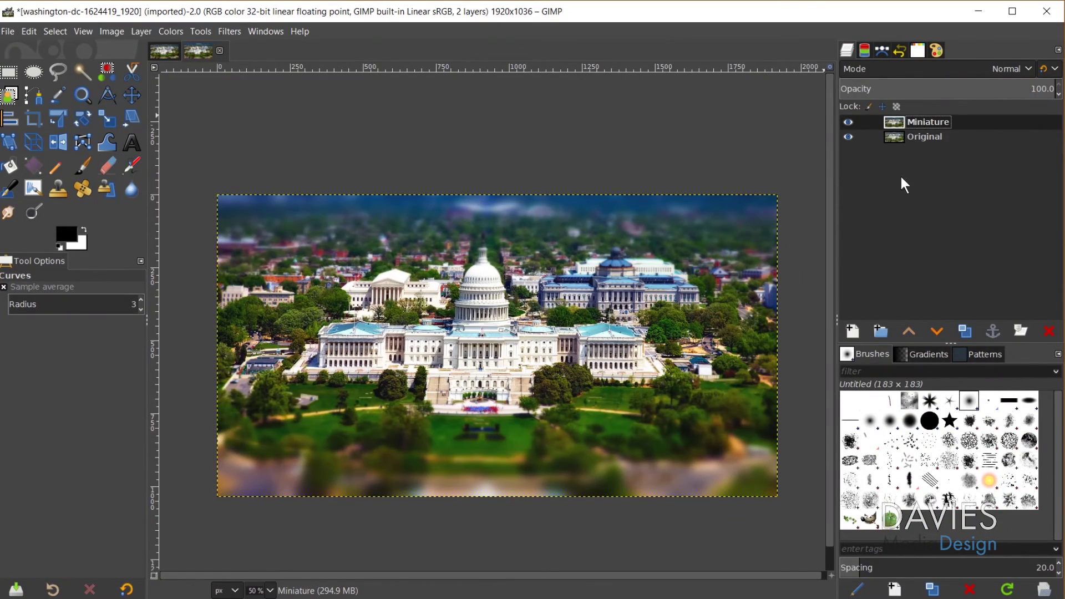
- Add a White (full opacity) layer mask to the Miniature layer
right_click(892, 119)
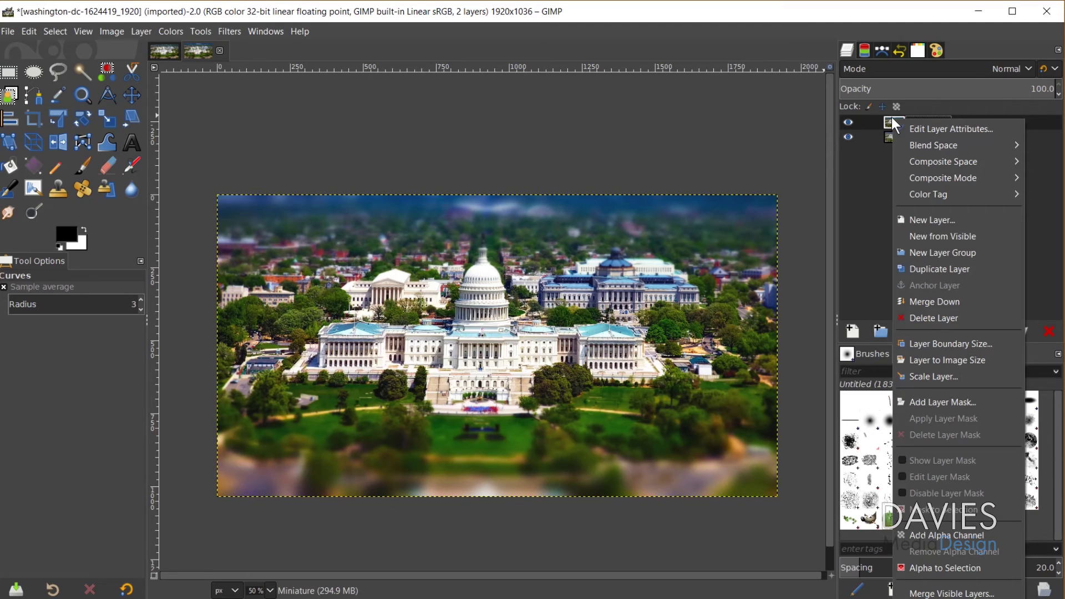
left_click(946, 399)
left_click_drag(937, 304, 798, 197)
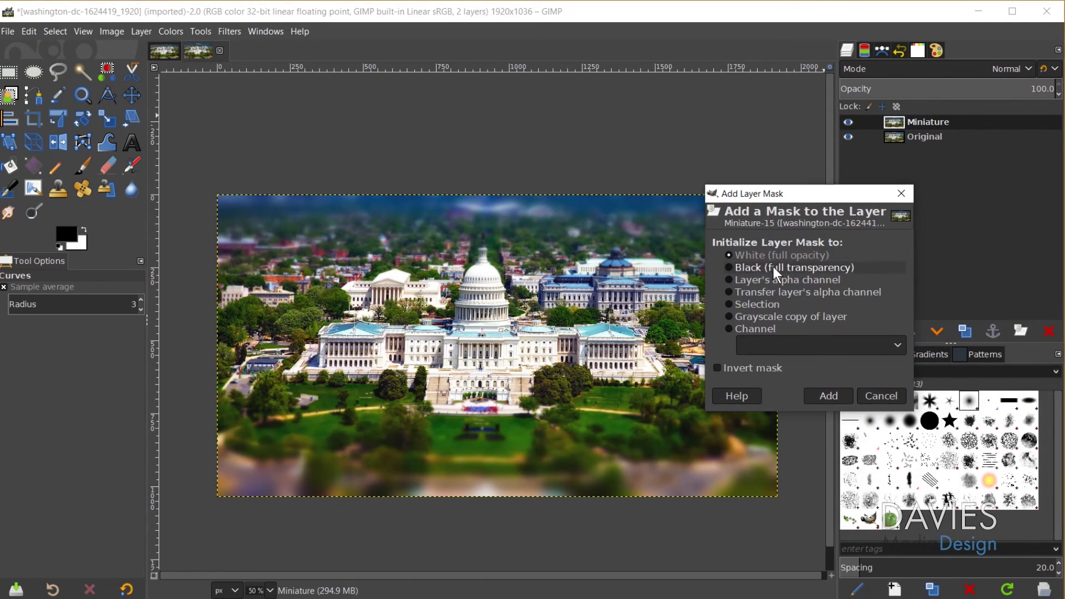
left_click(829, 396)
left_click(82, 165)
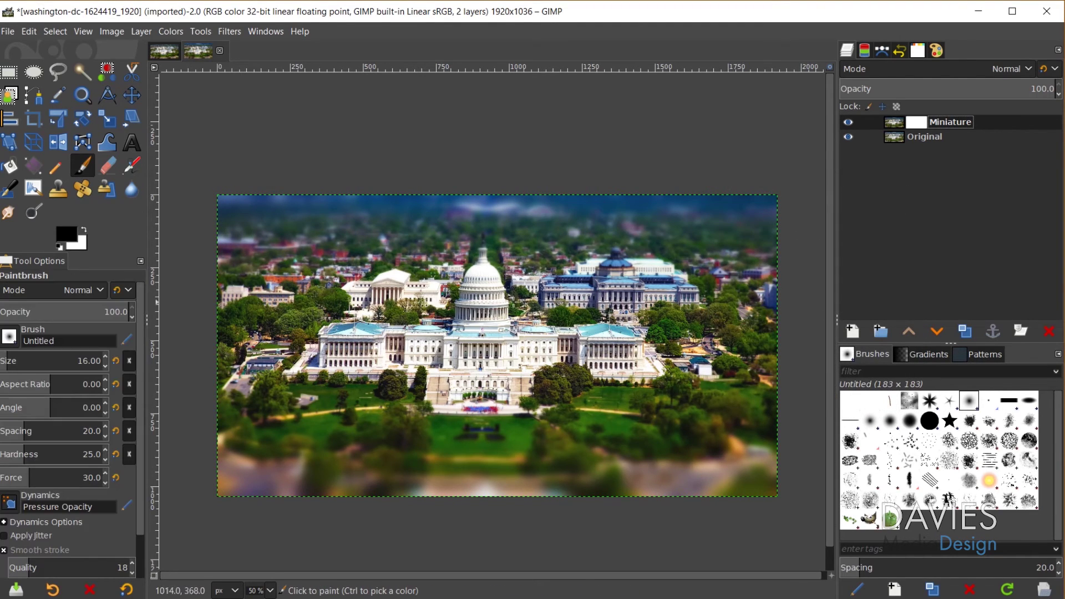
- Zoom in and paint the mask over the Capitol dome's top, using a smaller brush for fine detail
scroll(478, 300, "up", 5, "ctrl")
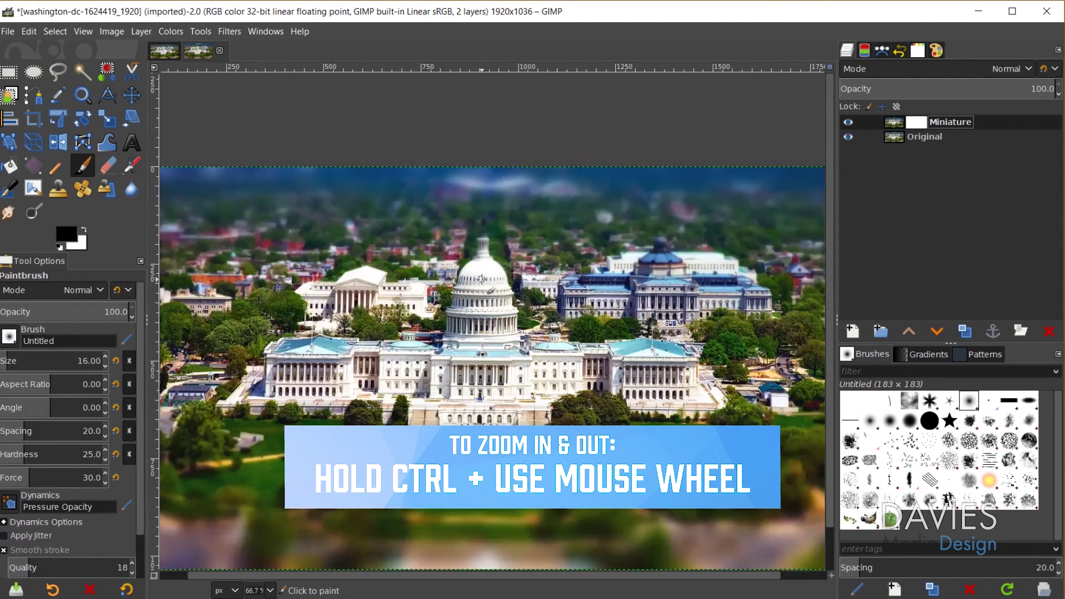
scroll(485, 288, "up", 2)
scroll(399, 375, "up", 1, "ctrl")
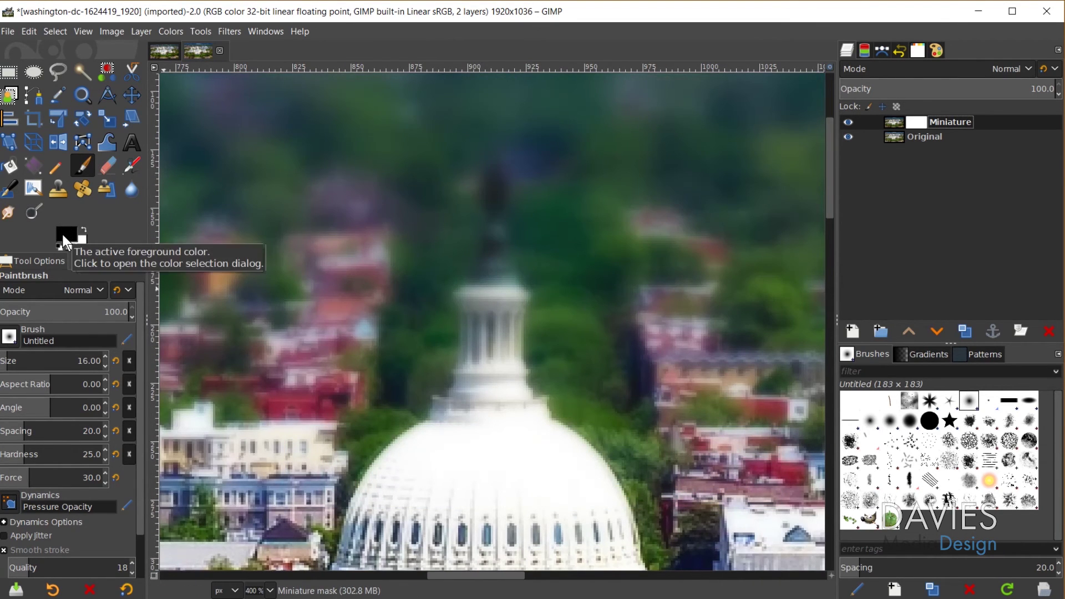
mouse_move(468, 413)
left_mouse_down()
mouse_move(438, 394)
mouse_move(430, 405)
mouse_move(443, 435)
mouse_move(494, 397)
mouse_move(485, 441)
mouse_move(483, 407)
mouse_move(437, 424)
mouse_move(448, 427)
mouse_move(473, 377)
mouse_move(516, 391)
mouse_move(471, 333)
mouse_move(510, 311)
mouse_move(491, 238)
mouse_move(495, 181)
mouse_move(496, 233)
left_mouse_up()
key("bracketleft")
key("bracketleft")
key("bracketleft")
key("bracketleft")
key("bracketleft")
key("bracketleft")
key("bracketleft")
key("bracketleft")
key("bracketleft")
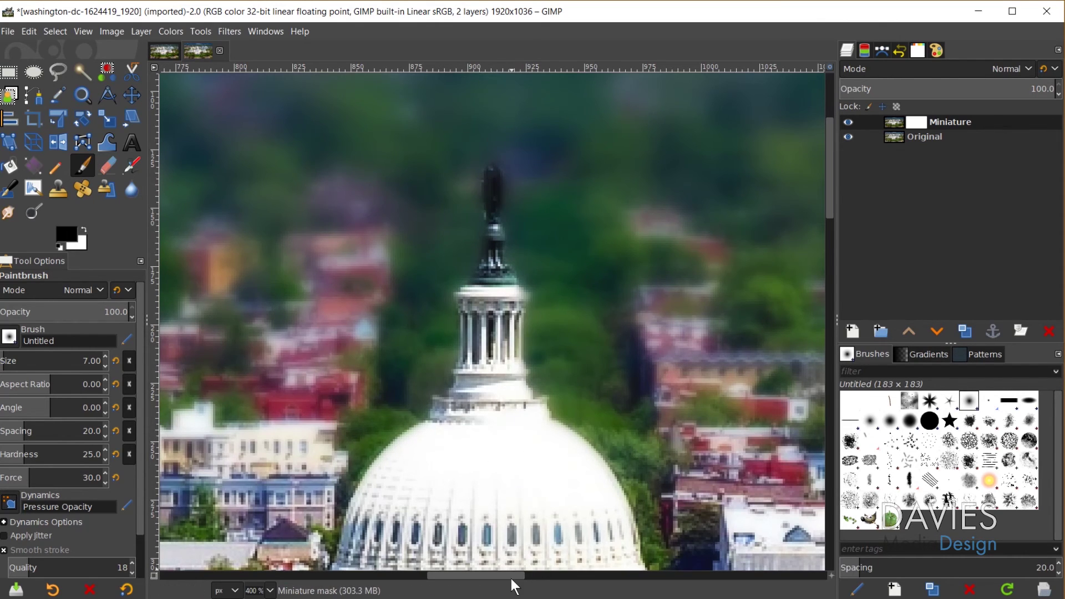
left_click_drag(476, 577, 611, 577)
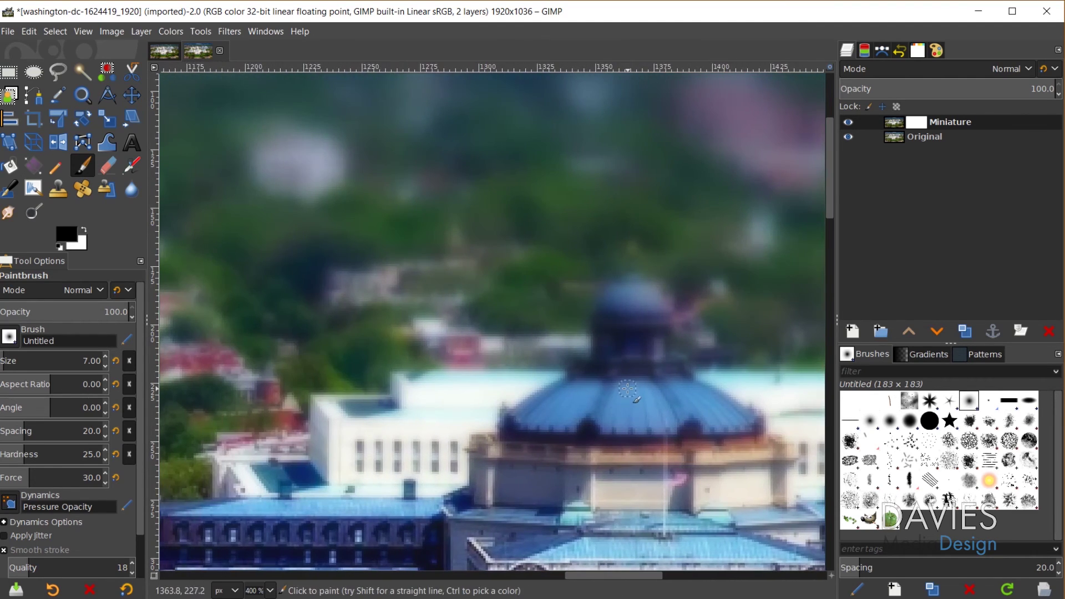
- Paint the blue dome's roof with a larger brush, then zoom out to fit the image width
key("bracketright")
key("bracketright")
key("bracketright")
key("bracketright")
key("bracketright")
key("bracketright")
key("bracketright")
key("bracketright")
key("bracketright")
key("bracketright")
key("bracketright")
key("bracketright")
key("bracketright")
key("bracketright")
key("bracketright")
key("bracketright")
key("bracketright")
key("bracketright")
key("bracketright")
key("bracketright")
mouse_move(614, 407)
left_mouse_down()
mouse_move(585, 442)
mouse_move(507, 411)
mouse_move(583, 397)
mouse_move(604, 377)
mouse_move(614, 314)
mouse_move(630, 298)
mouse_move(749, 438)
mouse_move(549, 455)
left_mouse_up()
key("bracketleft")
key("bracketleft")
key("bracketleft")
key("bracketleft")
key("bracketleft")
key("bracketleft")
key("bracketleft")
key("bracketleft")
key("bracketleft")
key("bracketleft")
key("bracketleft")
key("bracketleft")
key("bracketleft")
key("bracketleft")
key("bracketleft")
key("bracketleft")
key("bracketleft")
key("bracketleft")
key("bracketleft")
key("bracketleft")
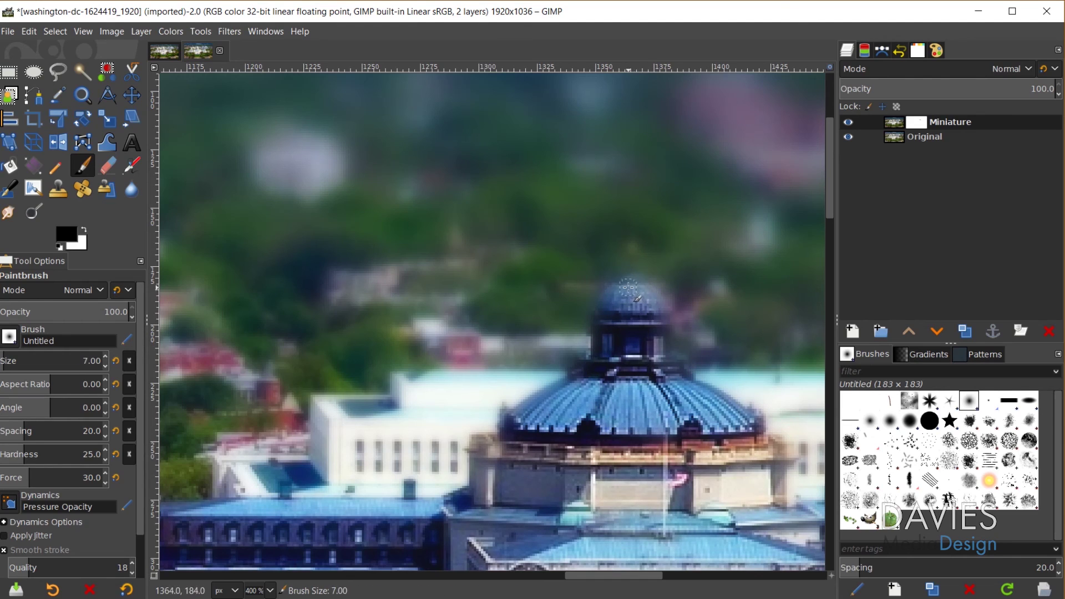
key("bracketleft")
key("bracketleft")
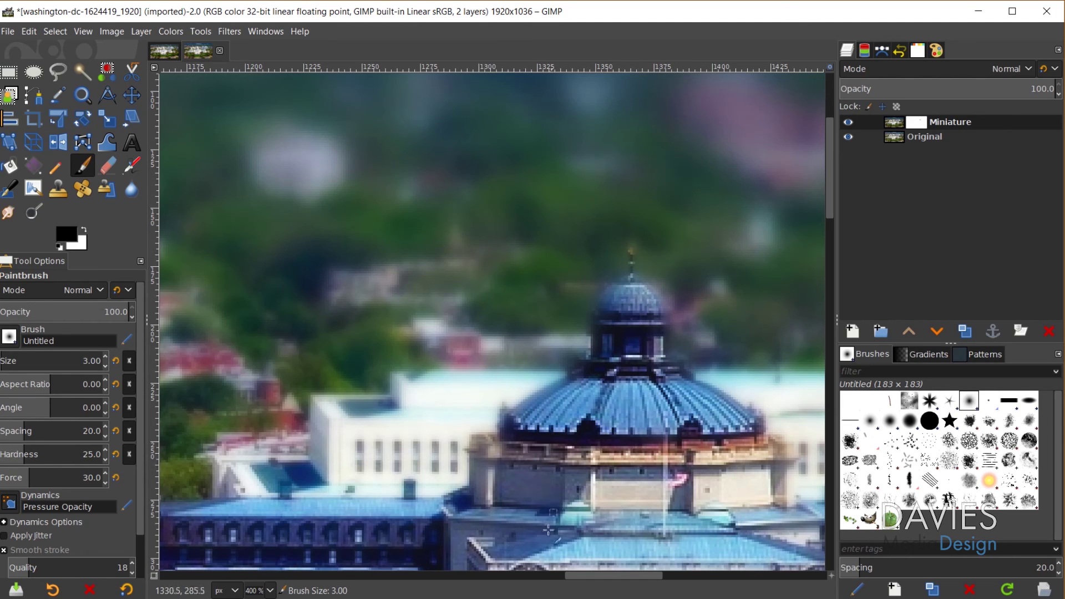
key("1")
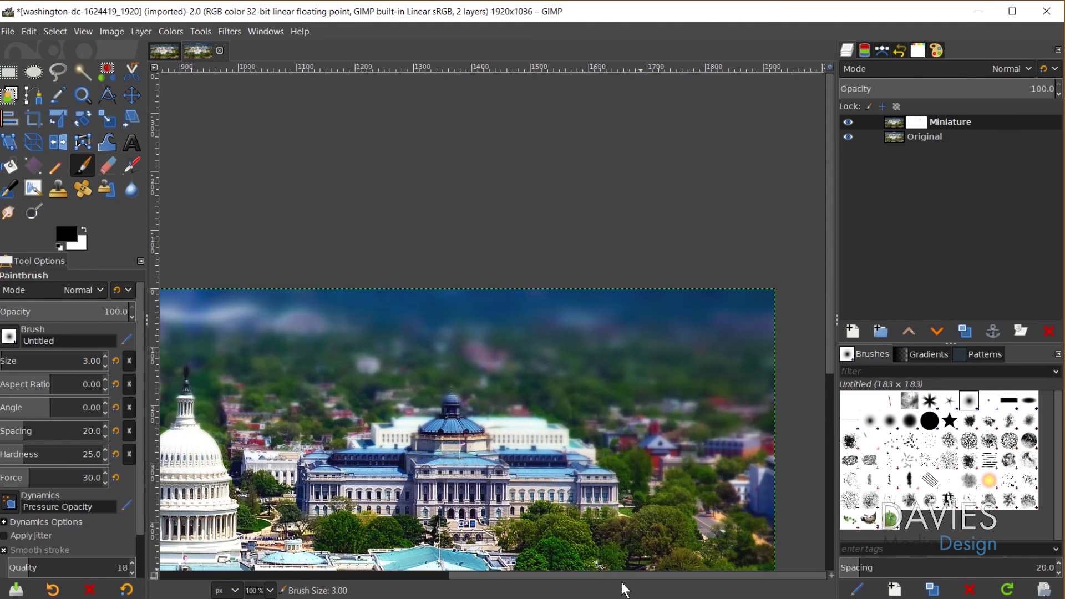
scroll(488, 580, "down", 3)
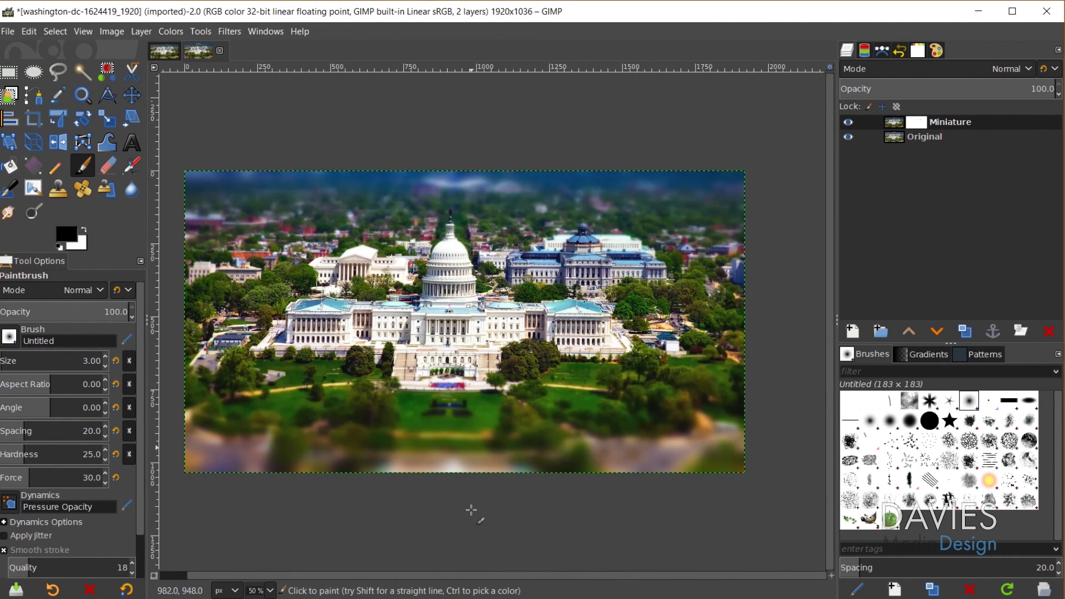
key("shift+ctrl+j")
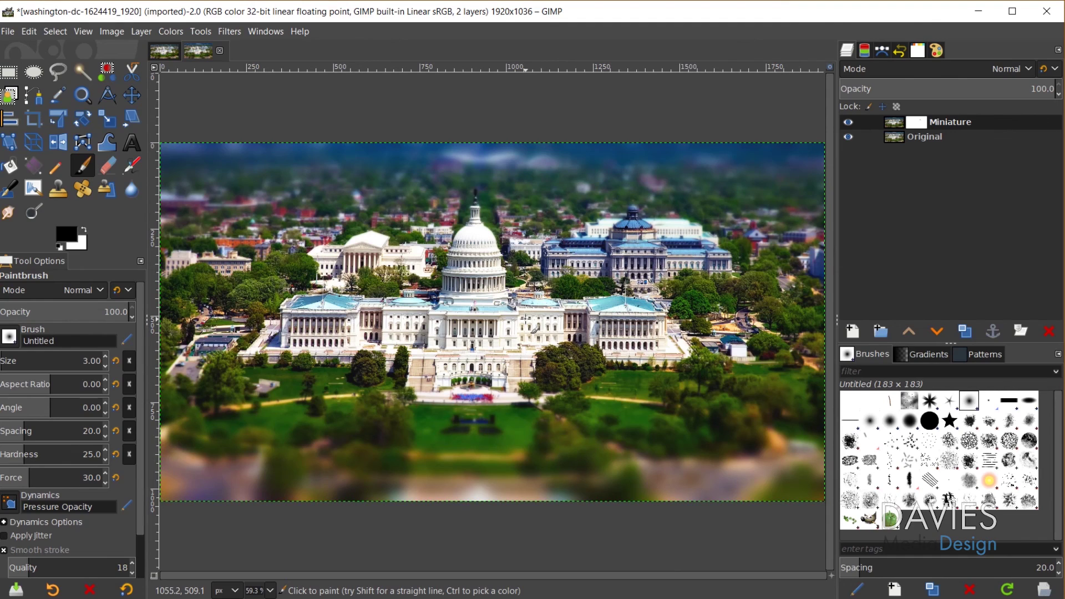